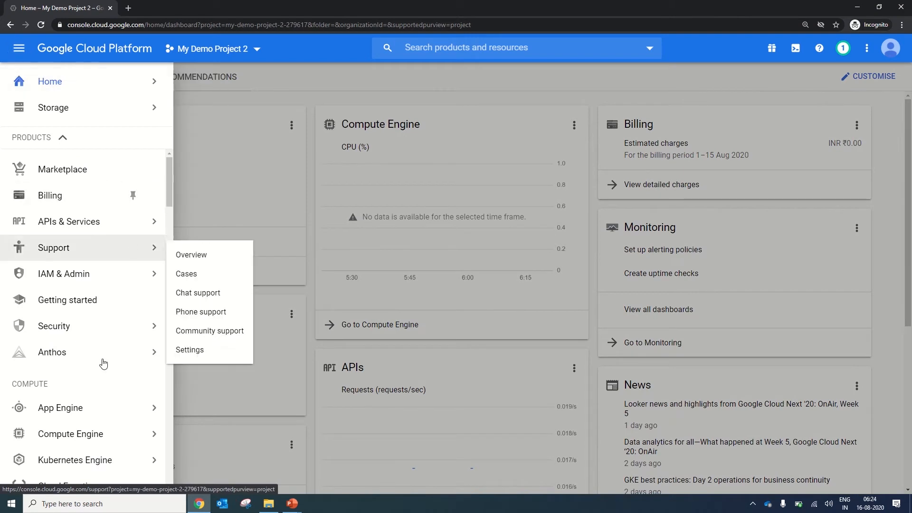
Start creating a new VM instance in Compute Engine for My Demo Project 2.
mouse_move(101, 436)
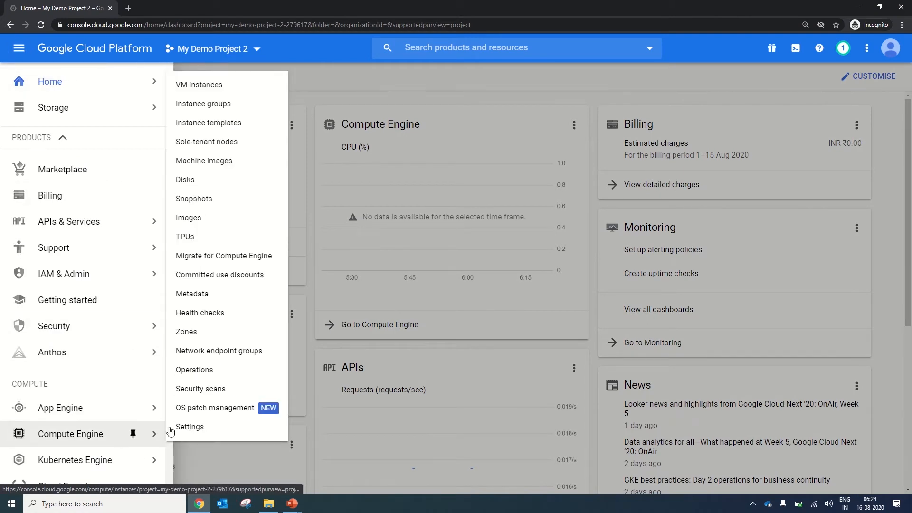
click(243, 81)
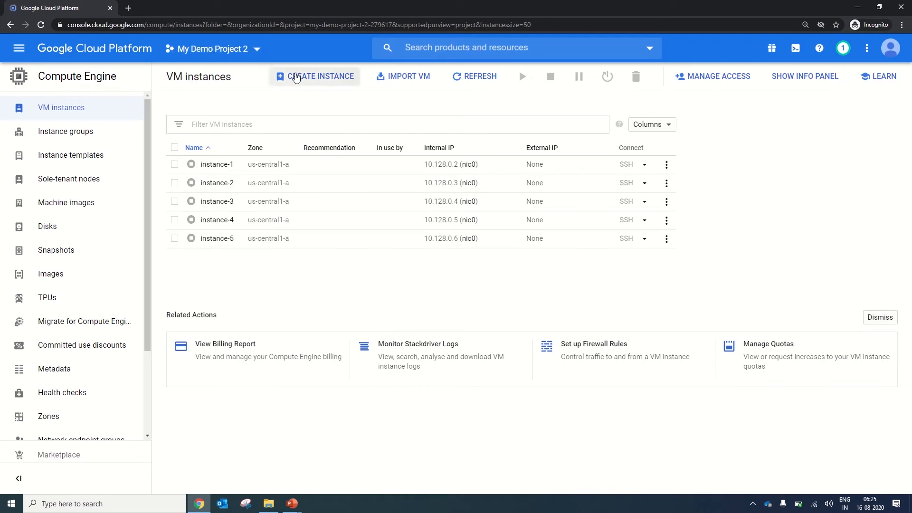
click(298, 81)
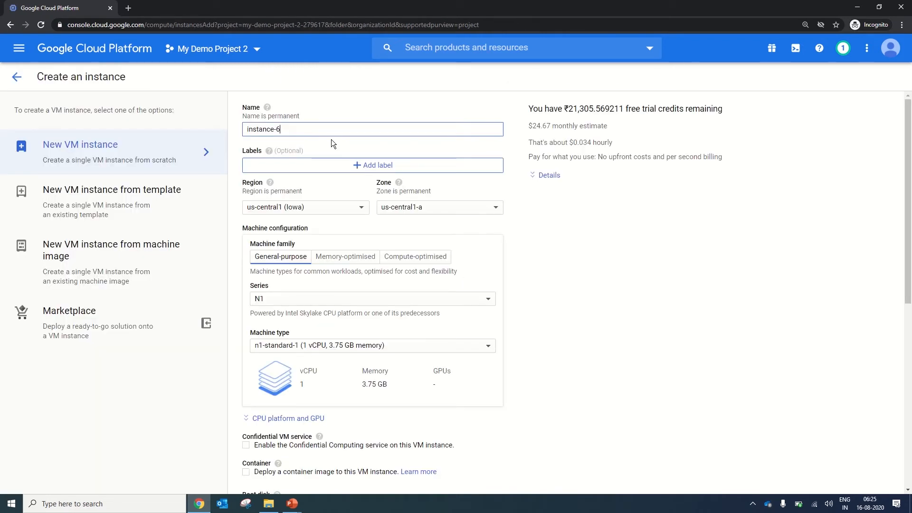
Name the new VM instance with the owner's first name followed by "demovm".
key(ctrl+a)
key(BackSpace)
text(rohi)
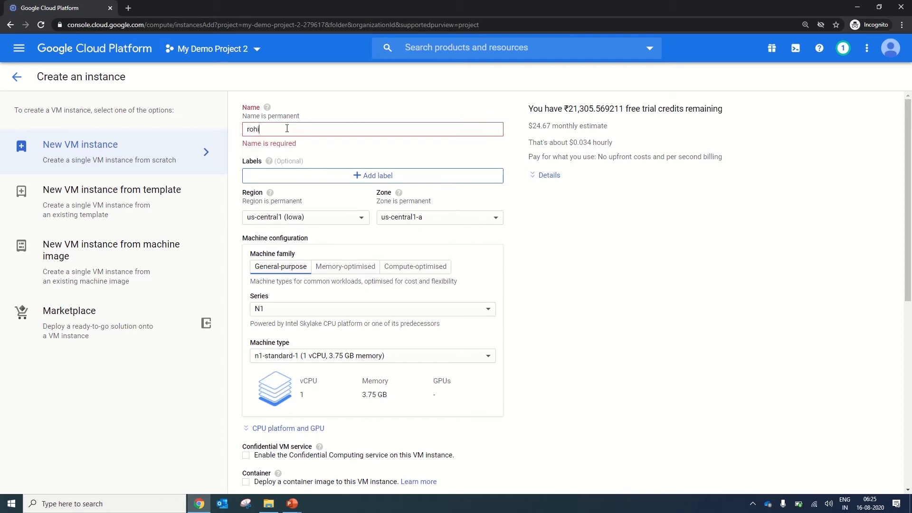
text(tdemo)
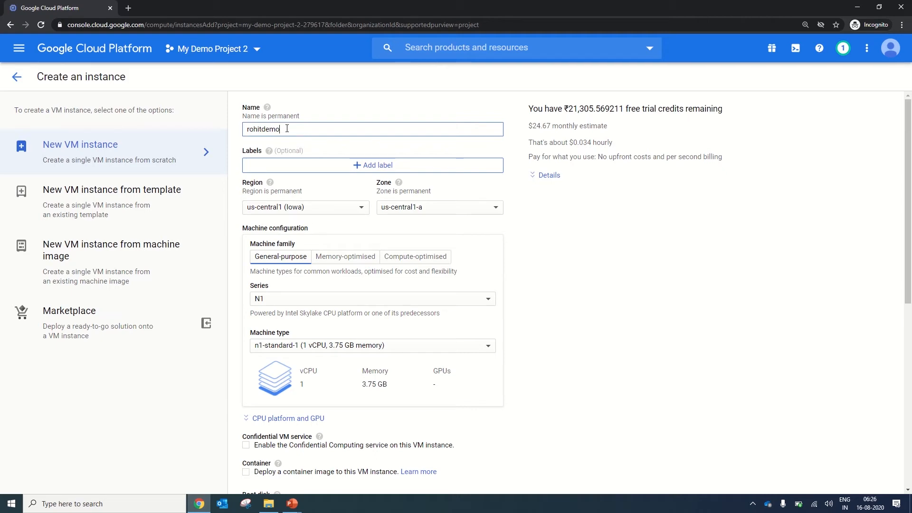
text(vm)
Add a label to the instance with key "training" and value "demo", and save it.
click(358, 167)
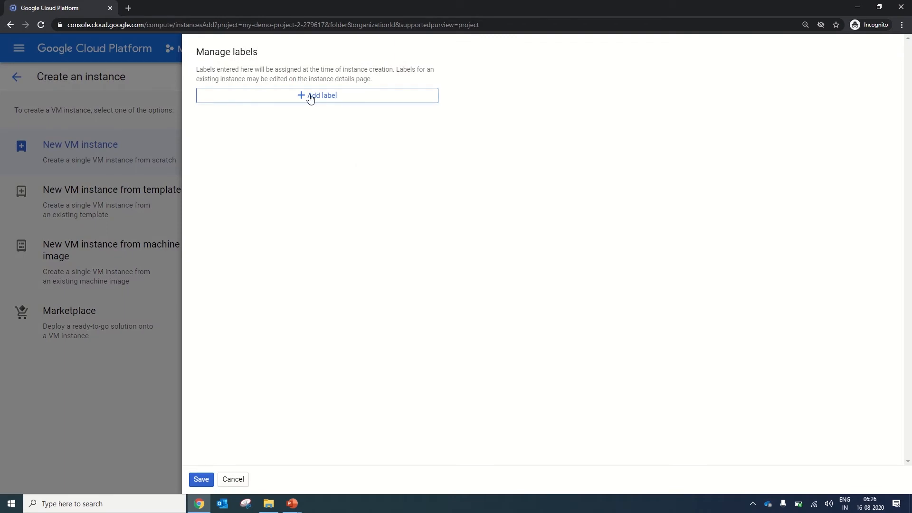
click(312, 97)
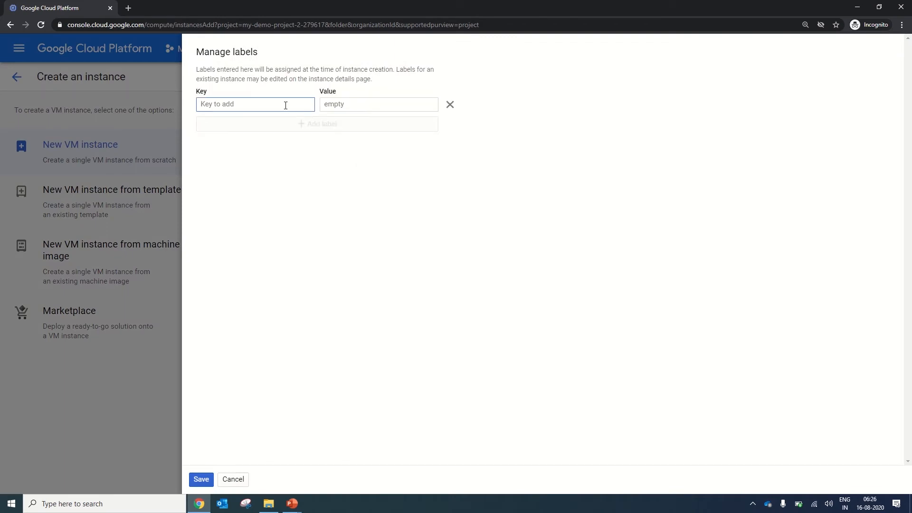
text(training)
key(Tab)
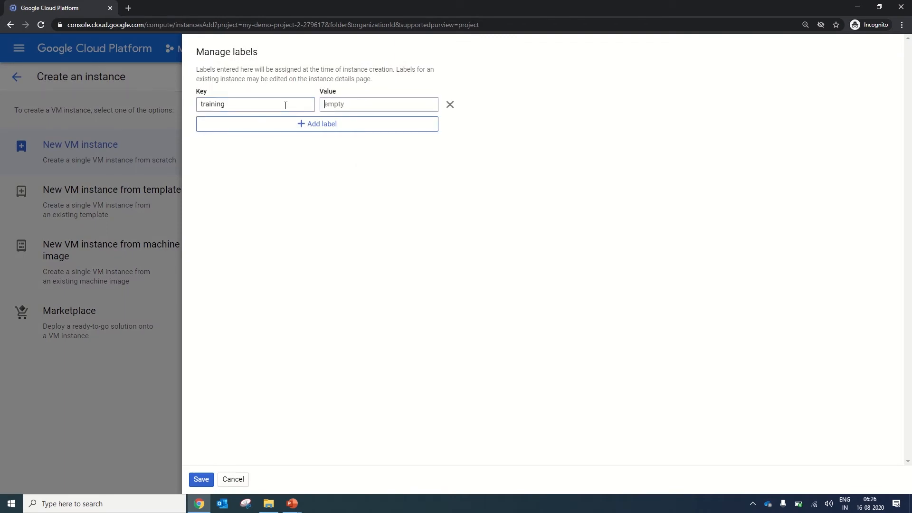
text(demo)
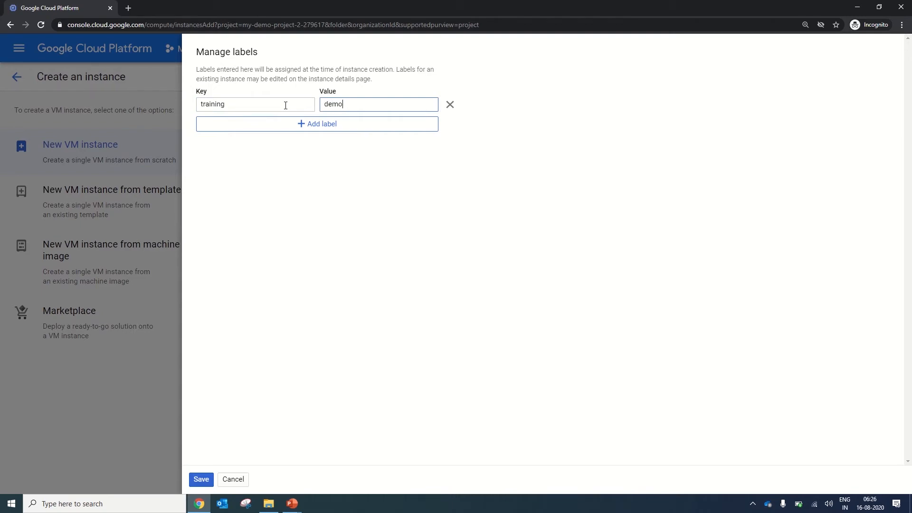
click(201, 479)
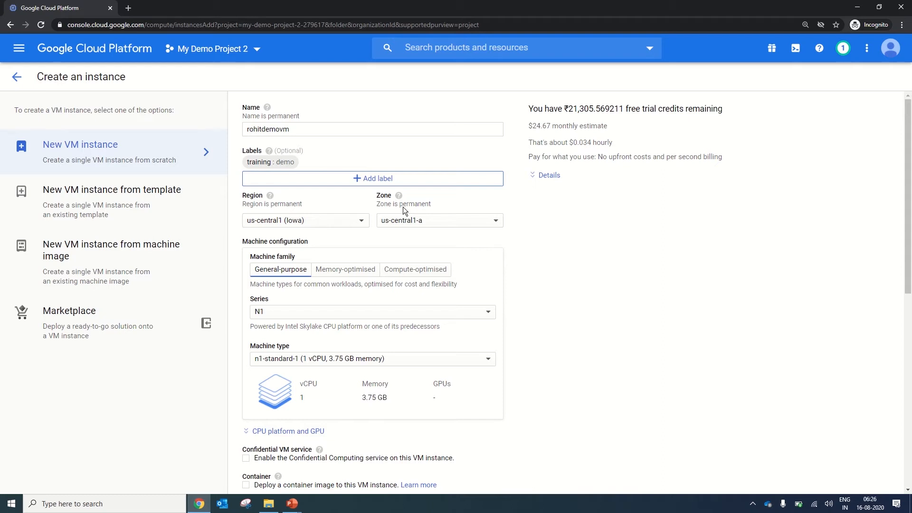
Review the available regions and the us-central1 zones, keeping the current choices.
click(349, 221)
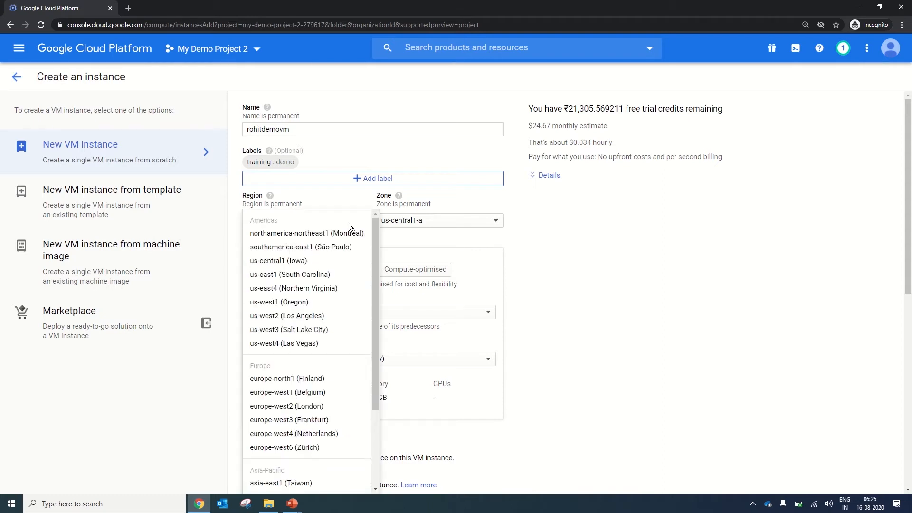
click(406, 223)
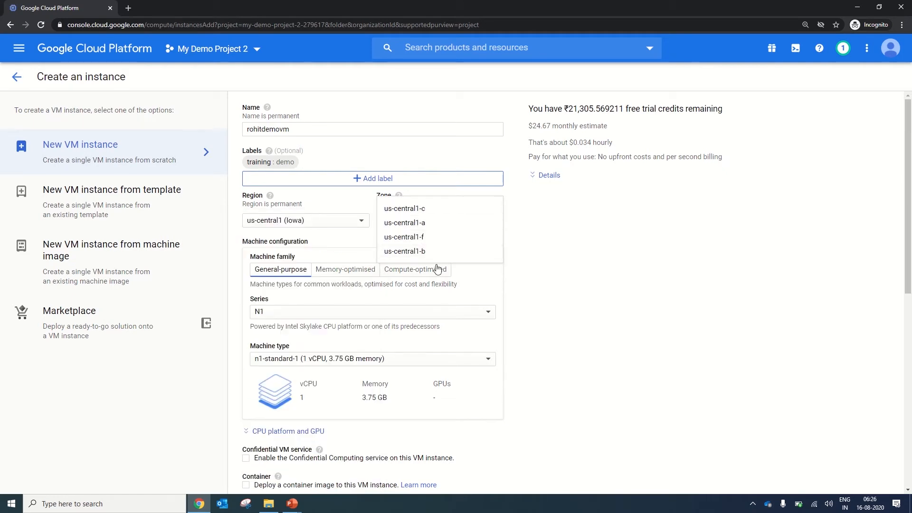
click(550, 220)
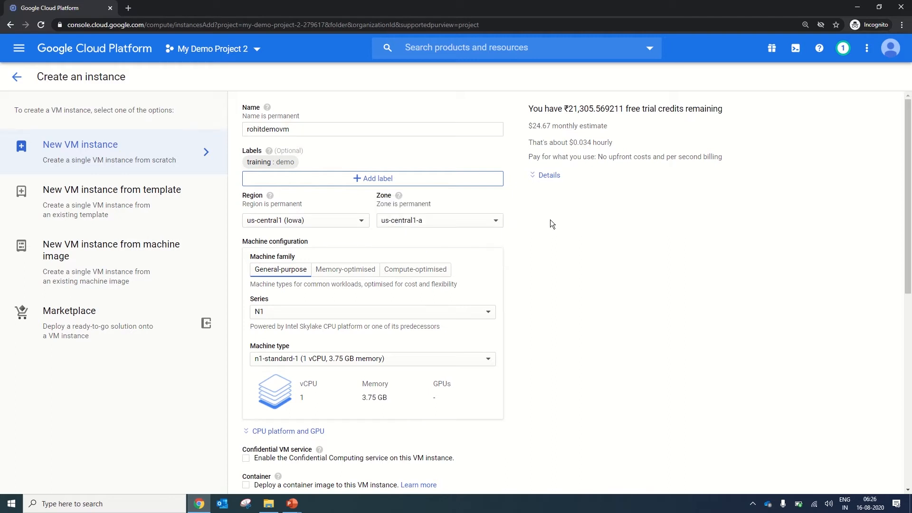
Try the Compute-optimised machine family and return the machine configuration to General-purpose.
drag(909, 173, 910, 197)
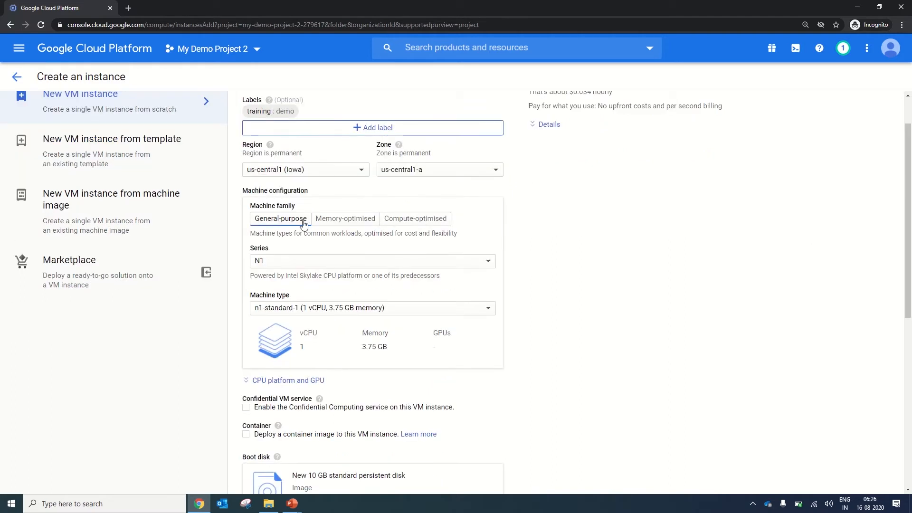
drag(239, 184, 312, 201)
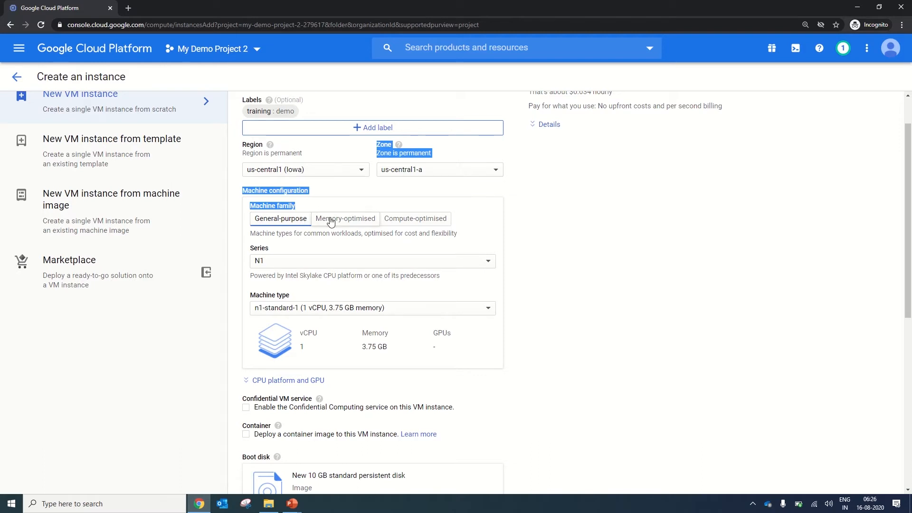
click(412, 221)
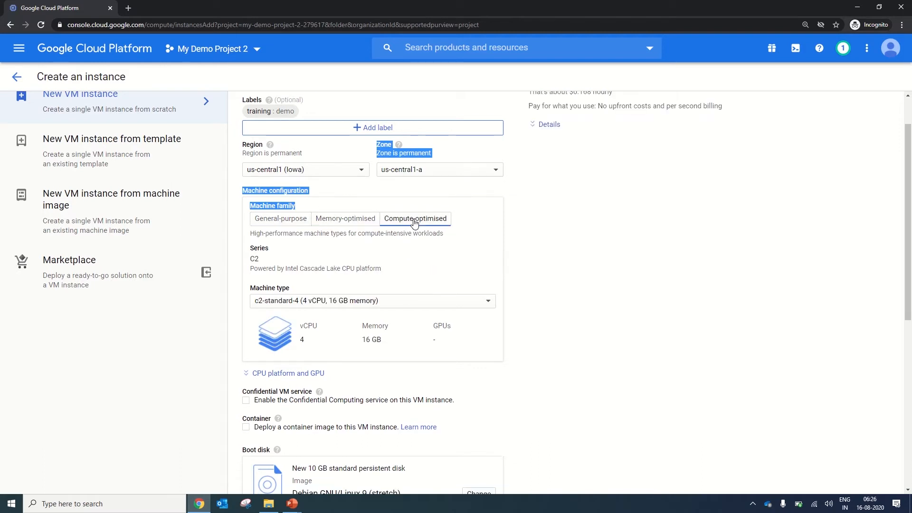
click(279, 222)
click(629, 303)
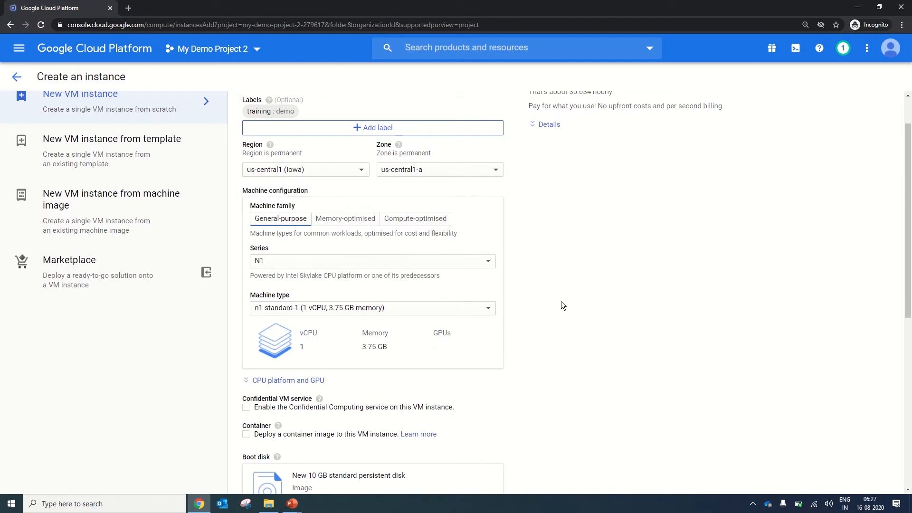
Set the General-purpose machine series to E2 and review its available machine types.
click(393, 263)
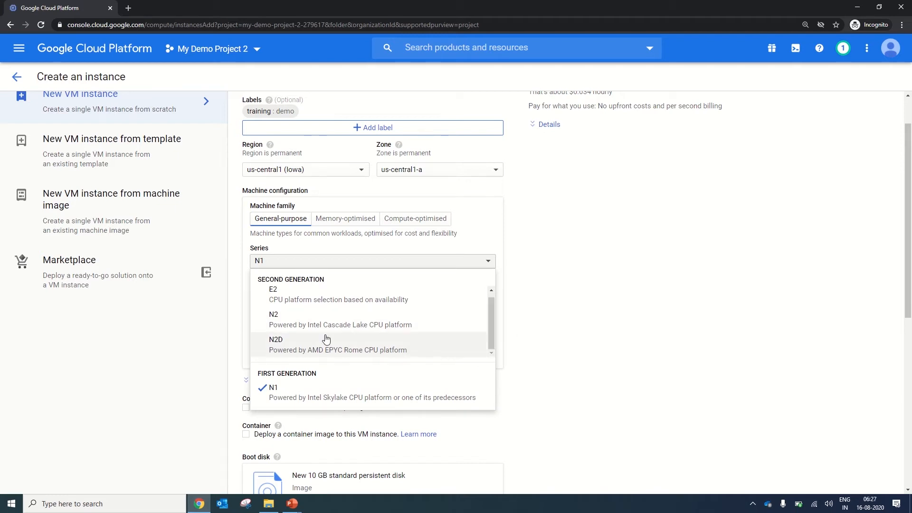
scroll(326, 342, down, 1)
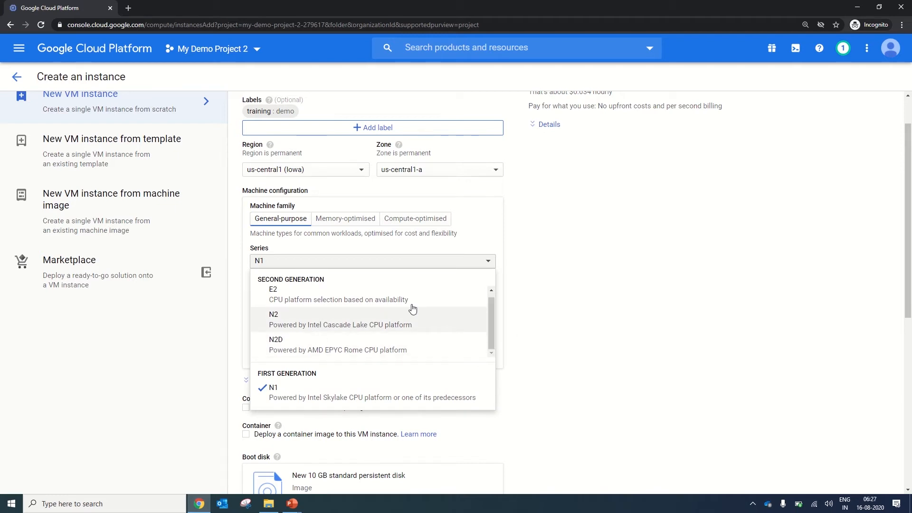
click(382, 297)
click(306, 307)
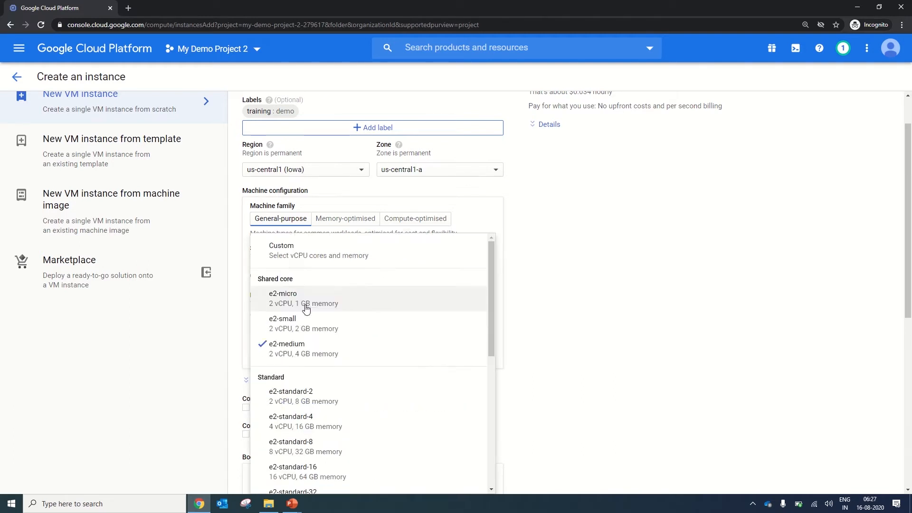
drag(491, 270, 588, 269)
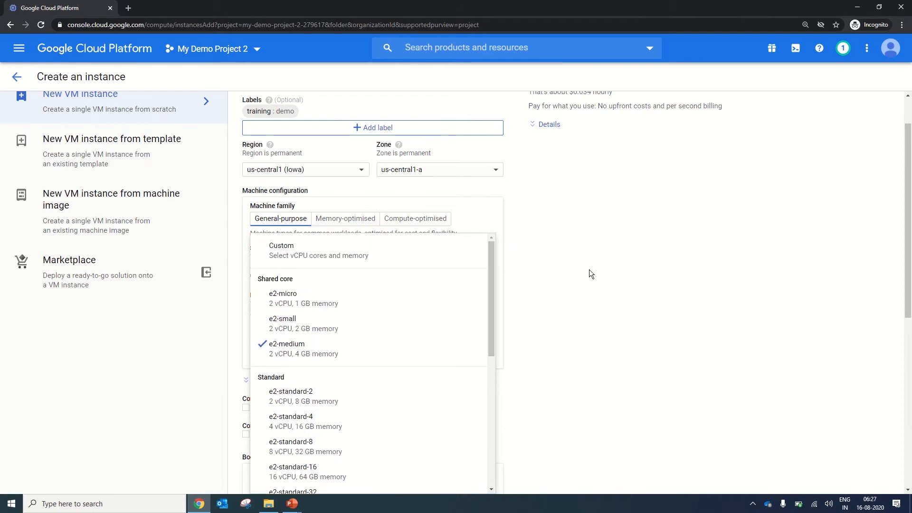
click(589, 269)
Switch the machine series to N2 and review its available machine types.
click(331, 265)
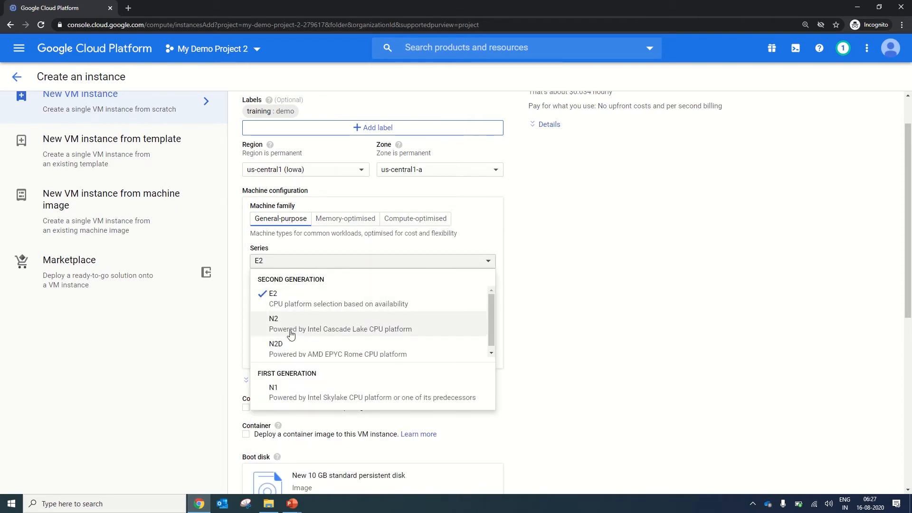
click(292, 331)
click(371, 311)
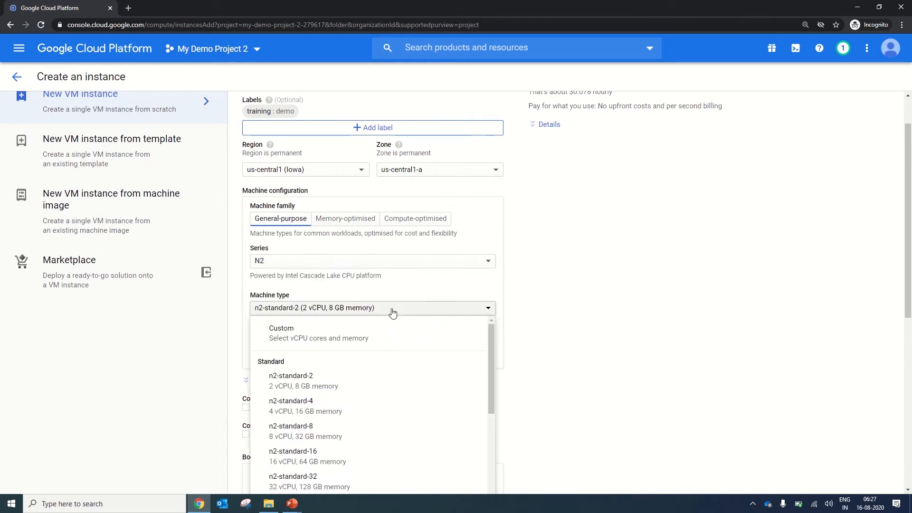
Review the machine types of the Memory-optimised and Compute-optimised families, and return to the General-purpose family.
click(345, 220)
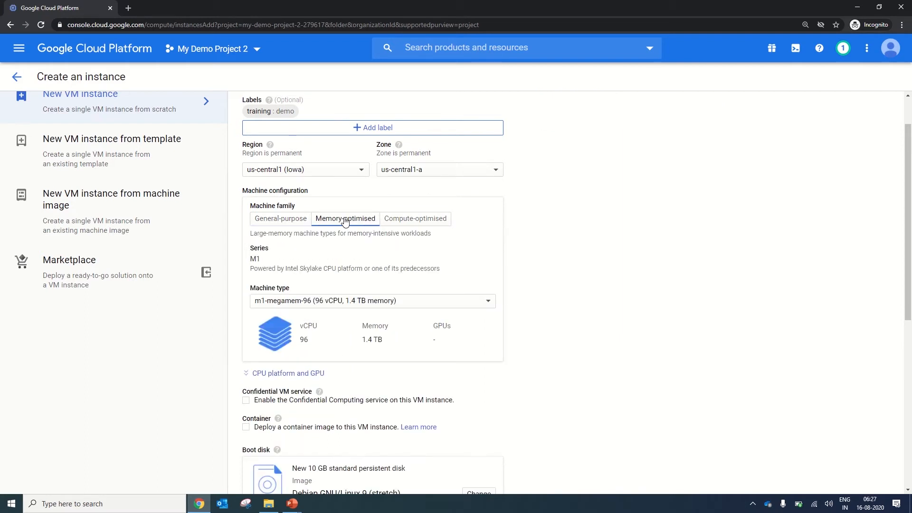
click(294, 306)
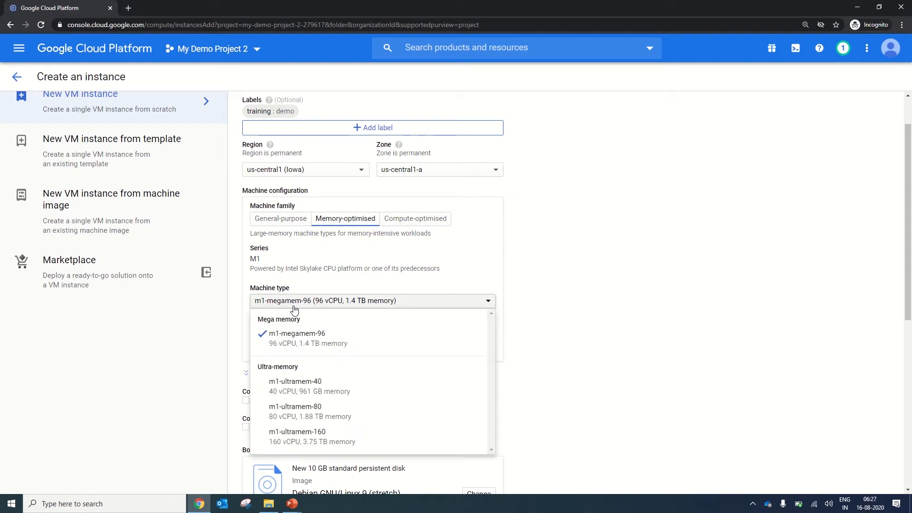
click(408, 222)
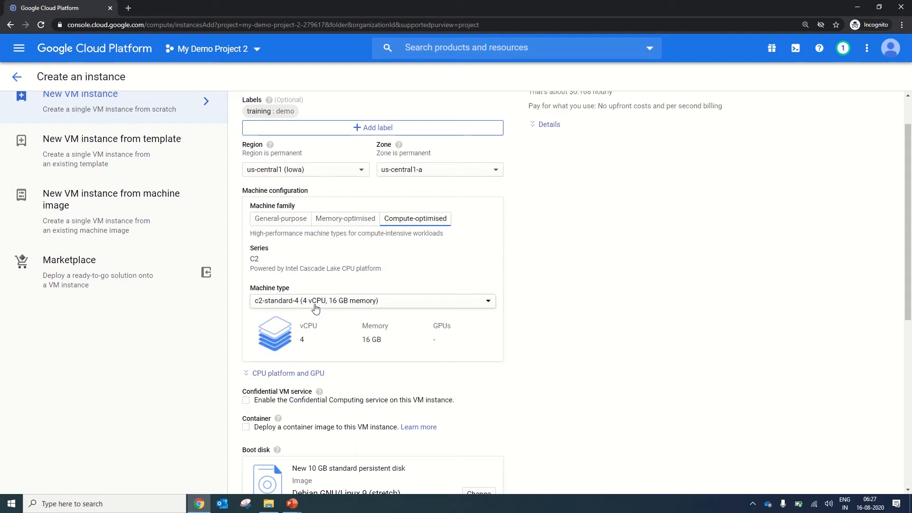
click(315, 308)
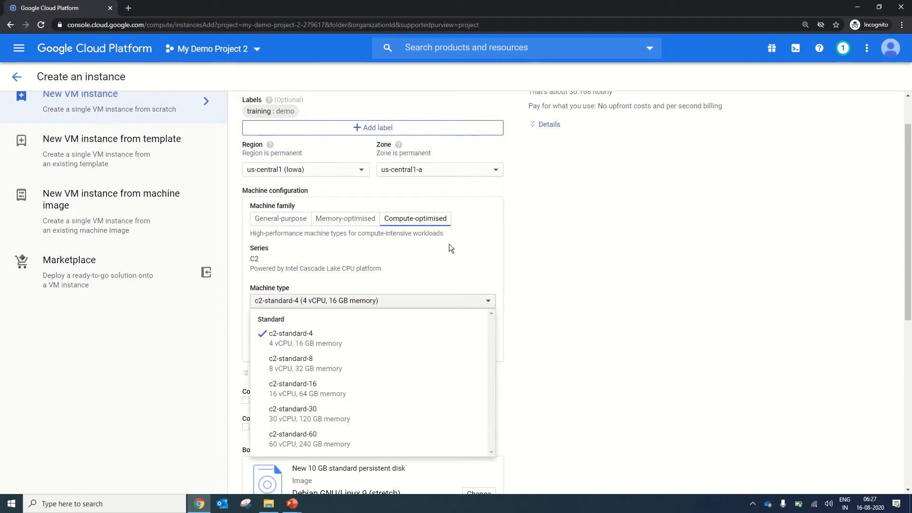
click(280, 222)
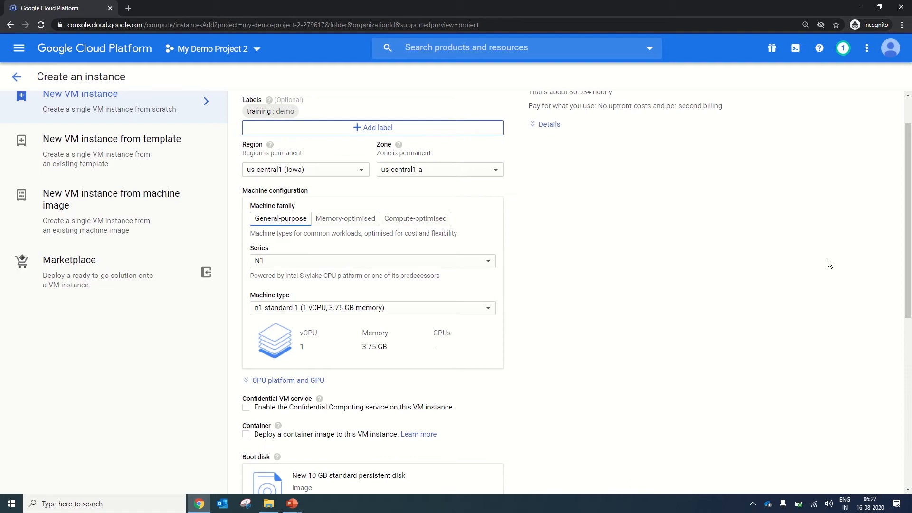
Open the boot disk settings for changing, check the custom images and return to the public images.
drag(908, 210, 907, 332)
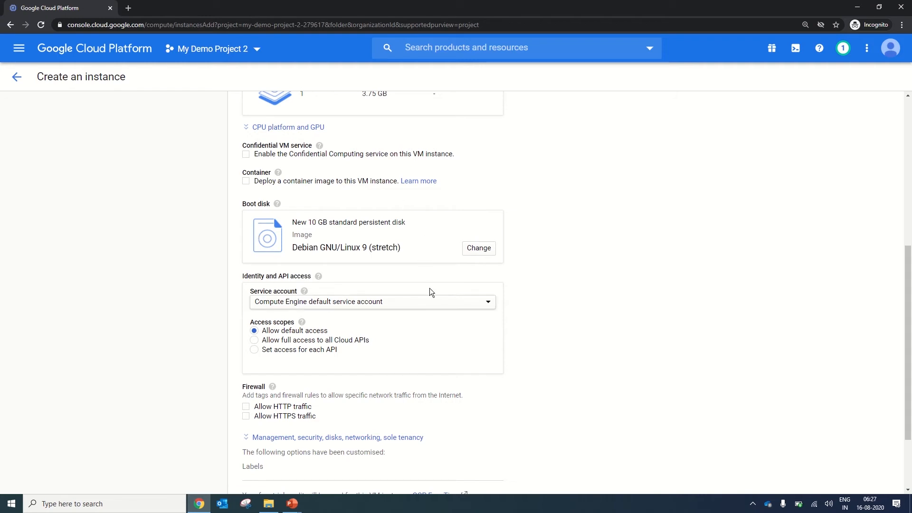
click(479, 252)
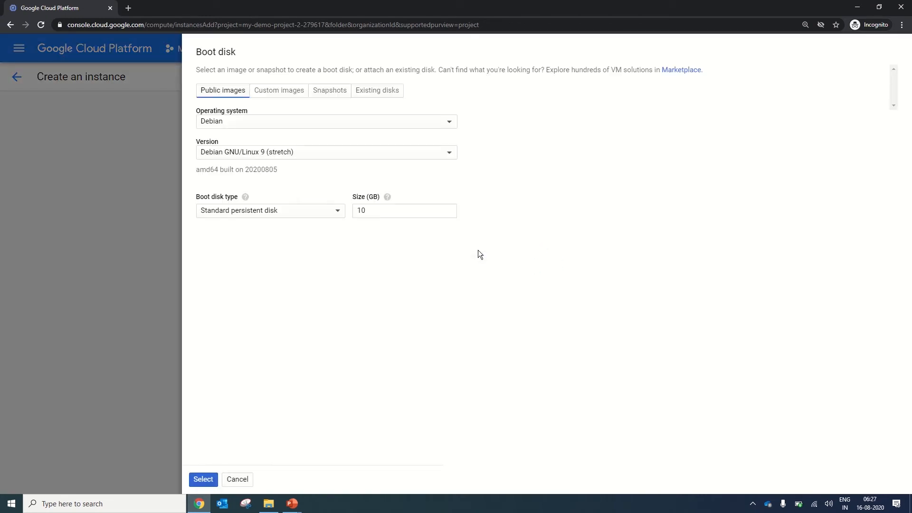
click(266, 91)
click(230, 90)
click(399, 210)
Set the boot disk's operating system to CentOS and its version to CentOS 8.
click(257, 121)
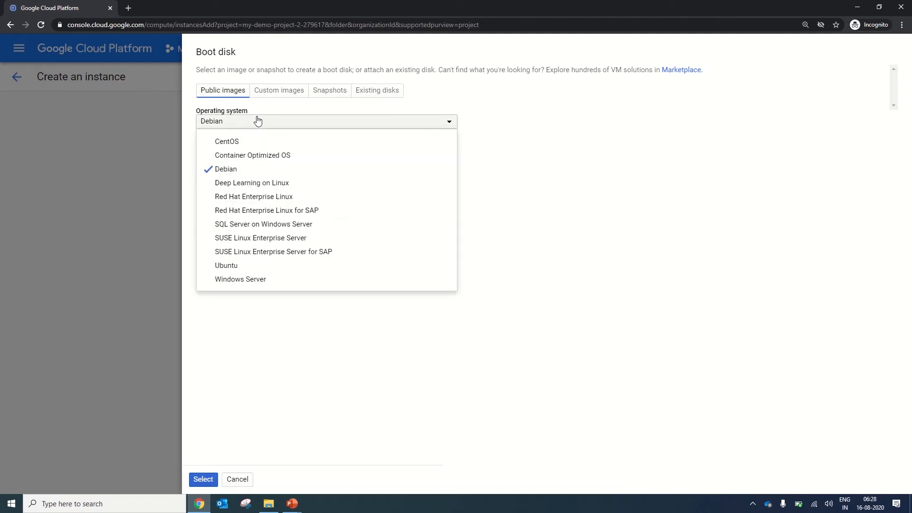
click(274, 142)
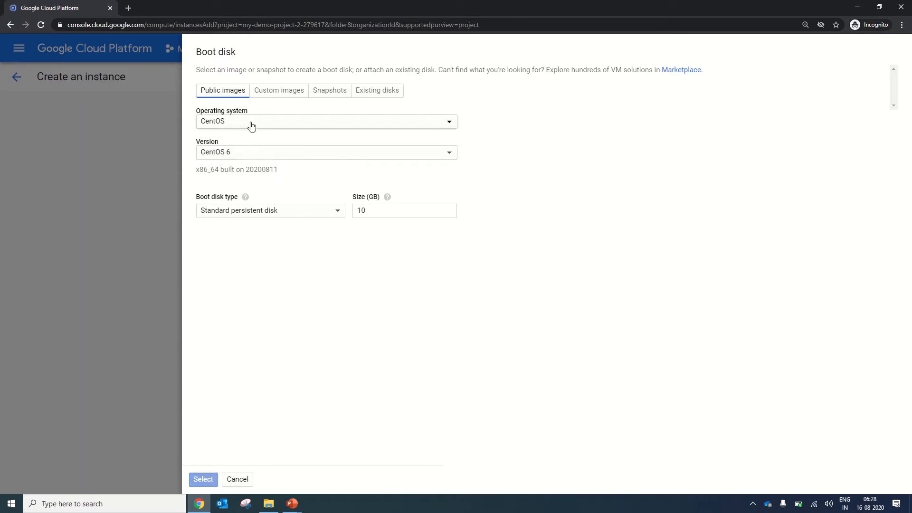
click(239, 158)
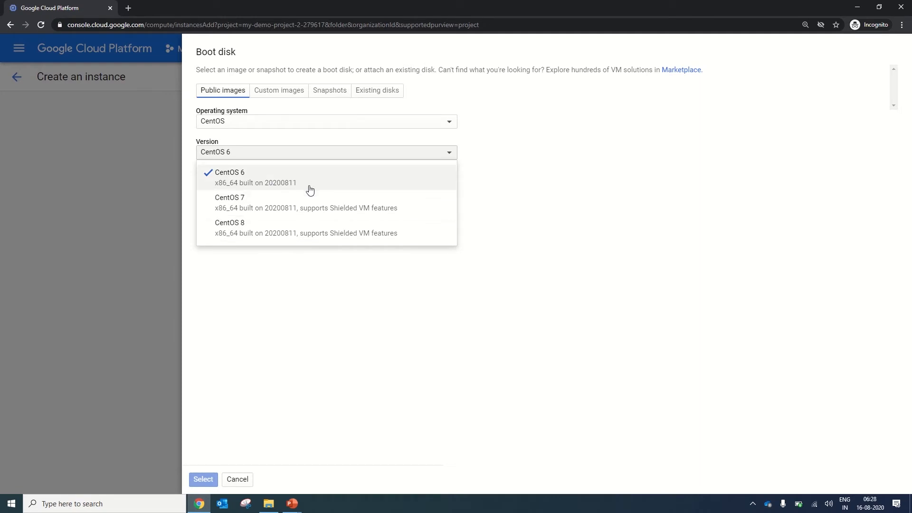
click(272, 233)
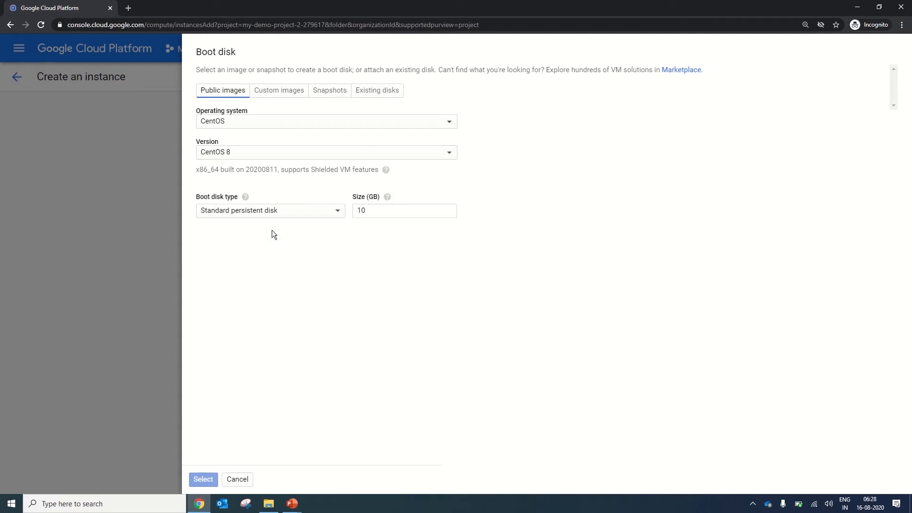
Check the custom boot disk images available from the project My Demo Project 2.
click(388, 217)
click(271, 96)
click(239, 122)
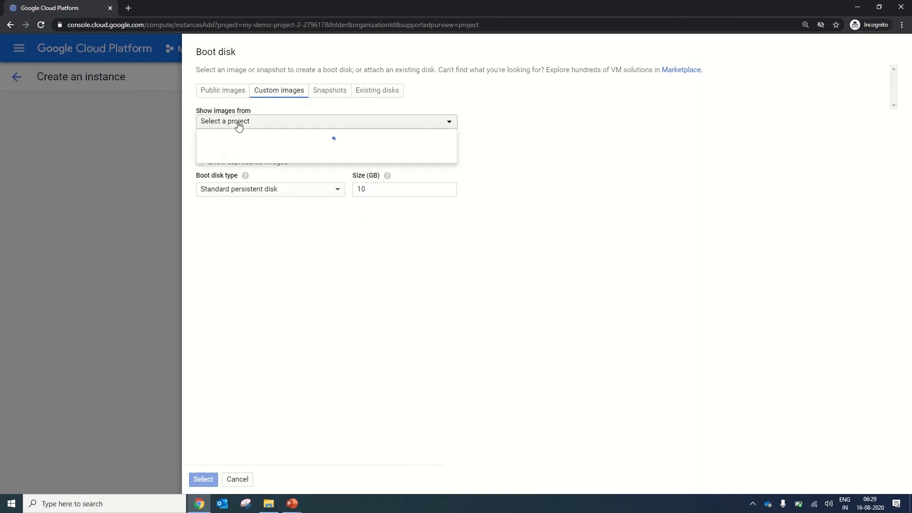
click(242, 154)
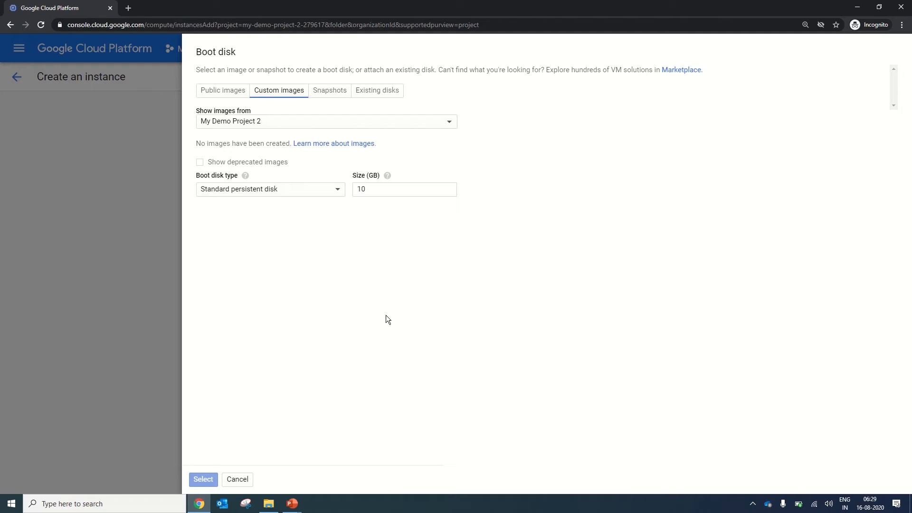
click(236, 124)
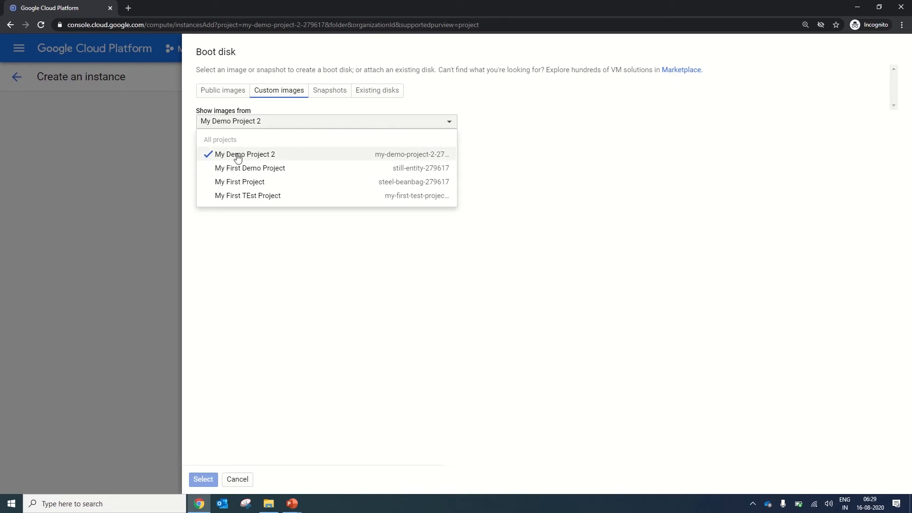
click(236, 155)
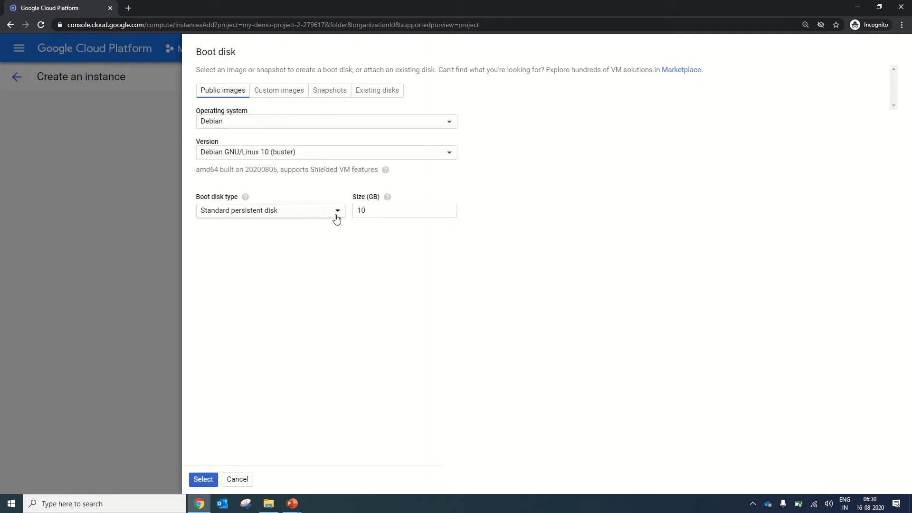
Choose Debian GNU/Linux 10 (buster) from the public images as the boot disk version and confirm the boot disk selection.
click(292, 157)
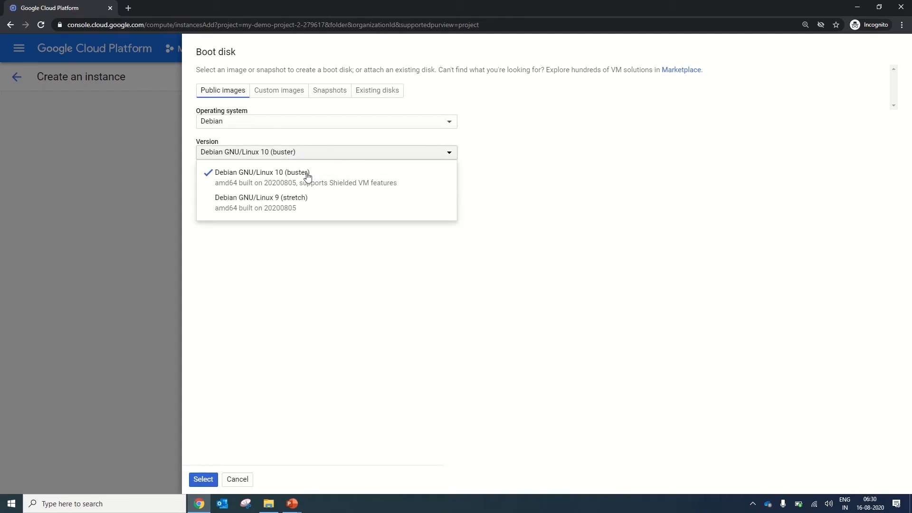
click(340, 184)
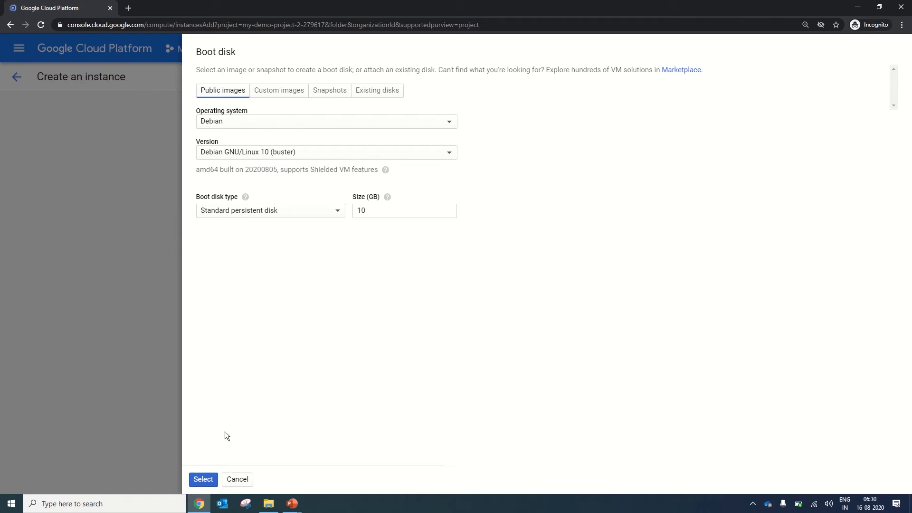
click(204, 479)
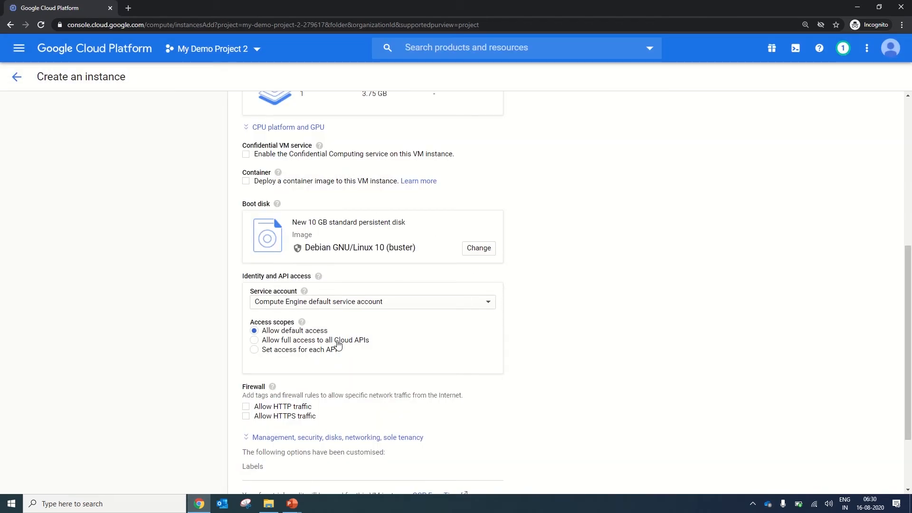
Review the service account choices under Identity and API access, keeping the Compute Engine default service account.
scroll(908, 322, down, 3)
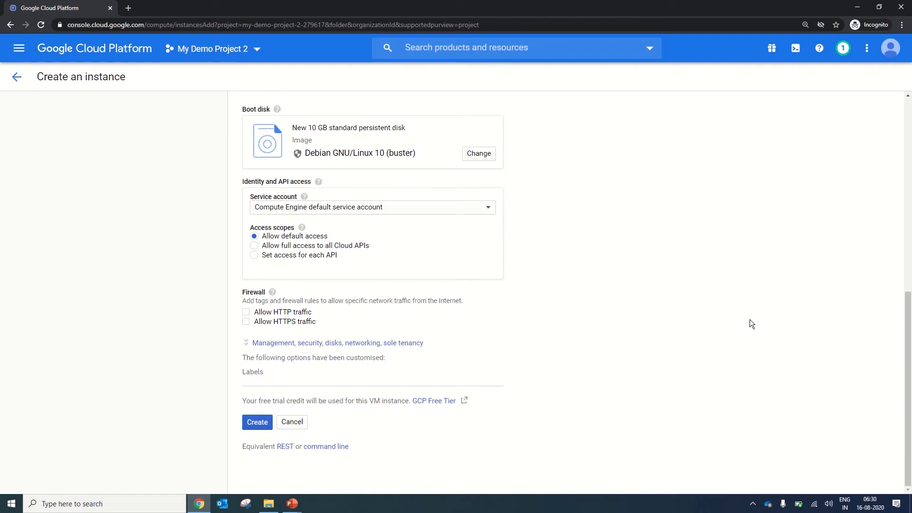
click(427, 212)
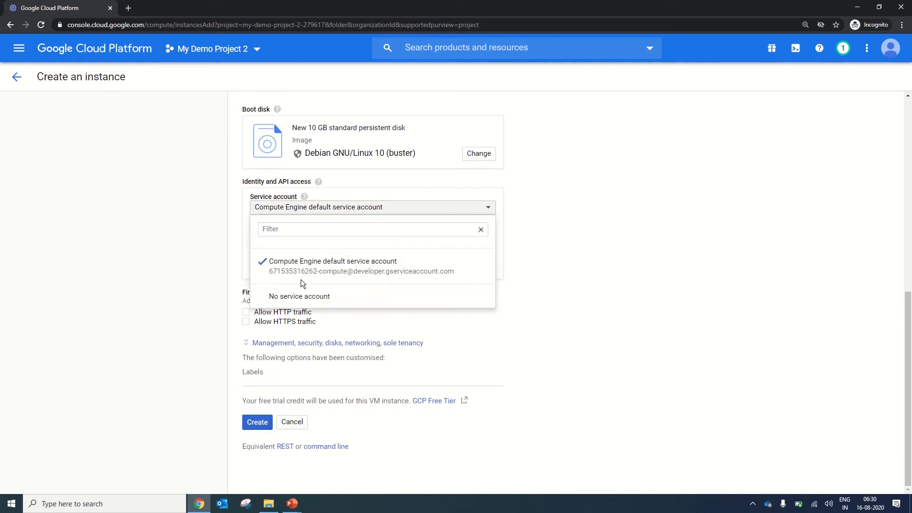
click(521, 231)
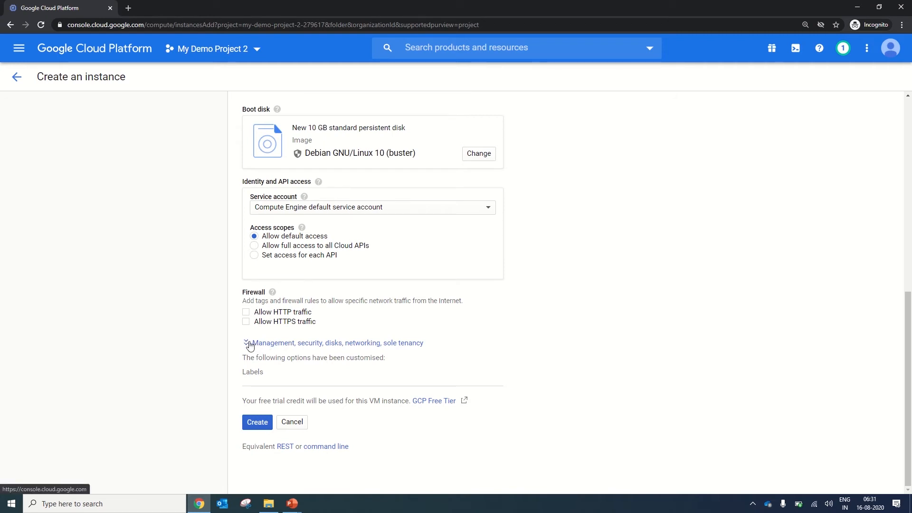
Expand the advanced instance options and review the Management and Security settings, toggling Secure Boot on and off.
click(250, 345)
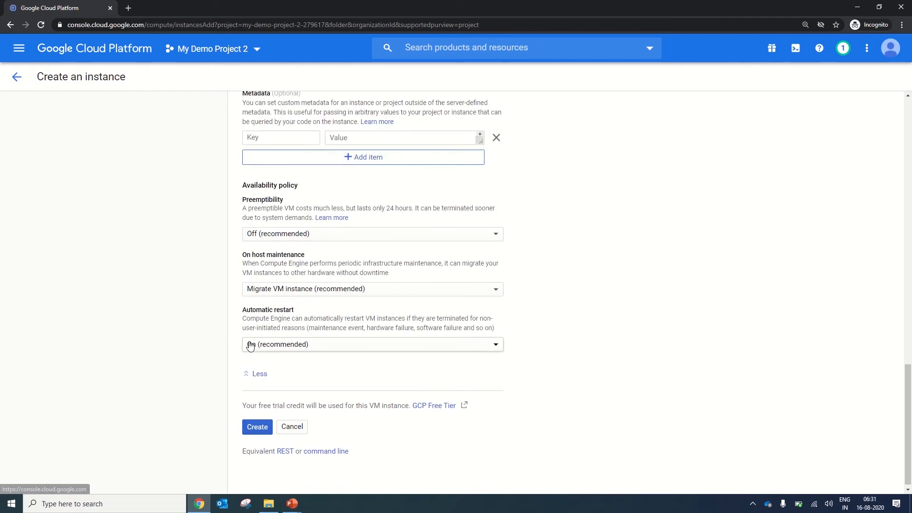
scroll(895, 362, up, 5)
scroll(895, 362, up, 3)
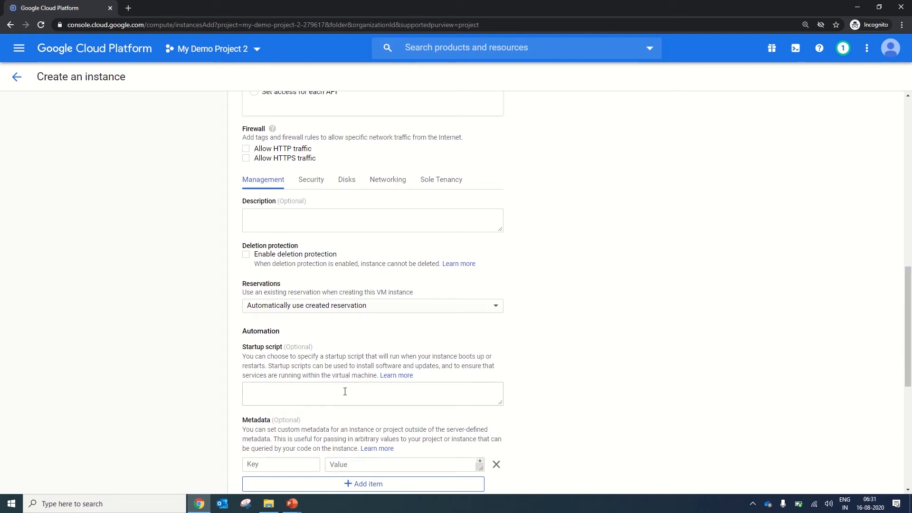
click(311, 184)
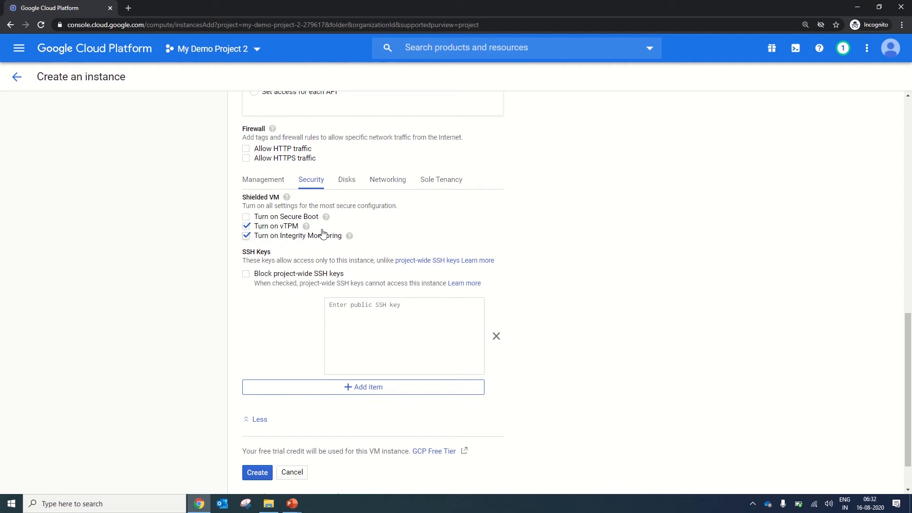
click(250, 221)
click(250, 221)
Add a new additional disk, try the SSD persistent disk type, and set its type to Standard persistent disk.
click(347, 181)
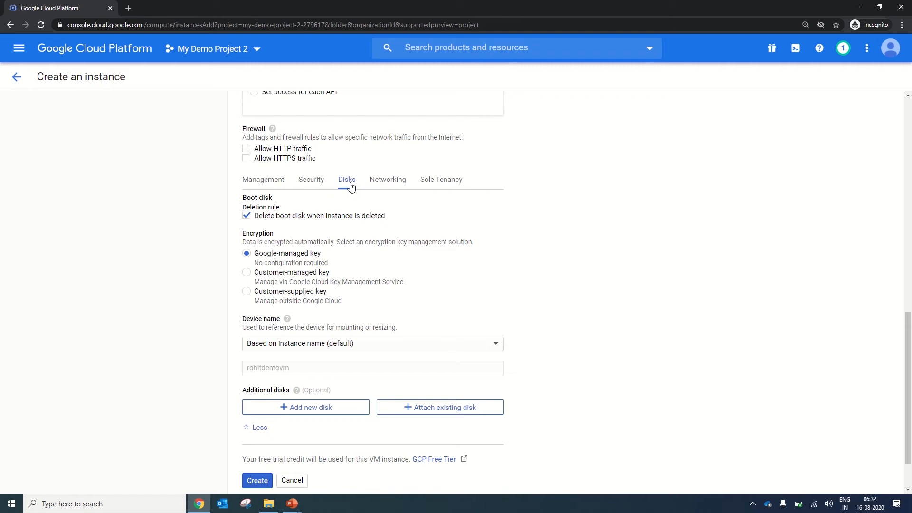
click(317, 409)
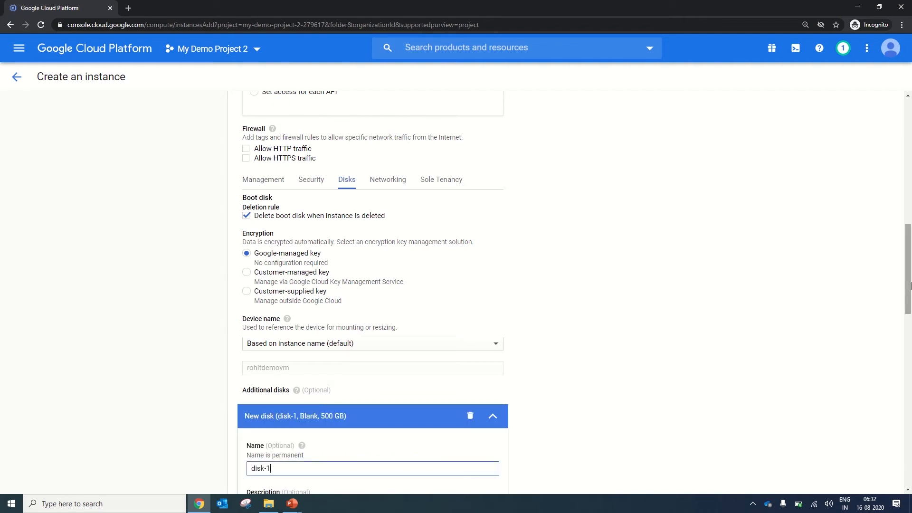
drag(908, 279, 908, 350)
click(355, 148)
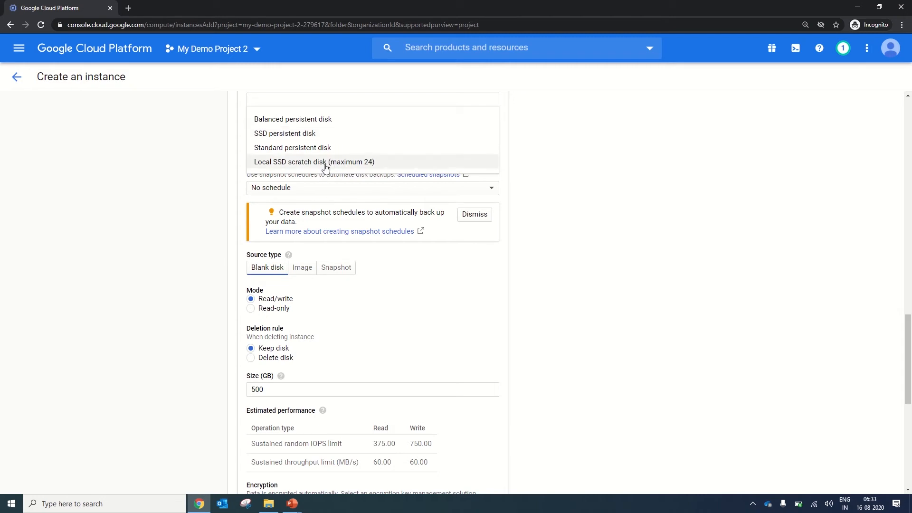
click(328, 134)
click(323, 191)
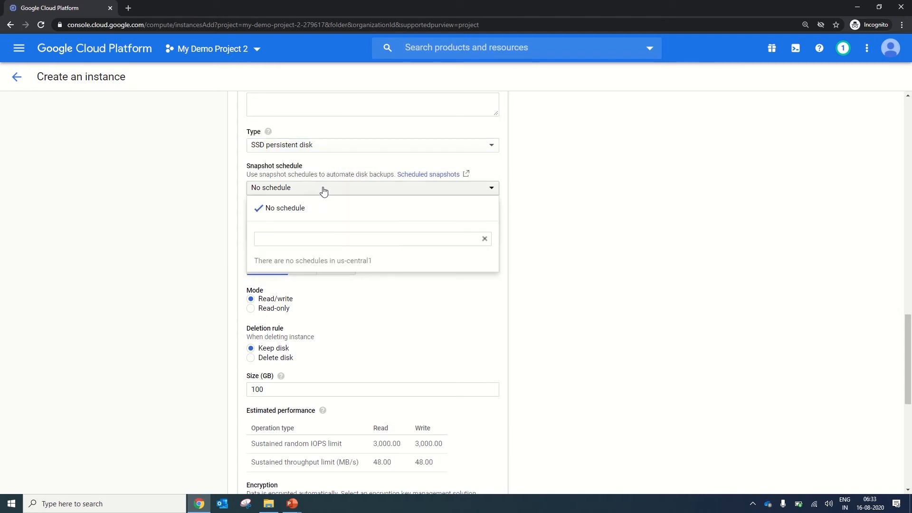
click(348, 145)
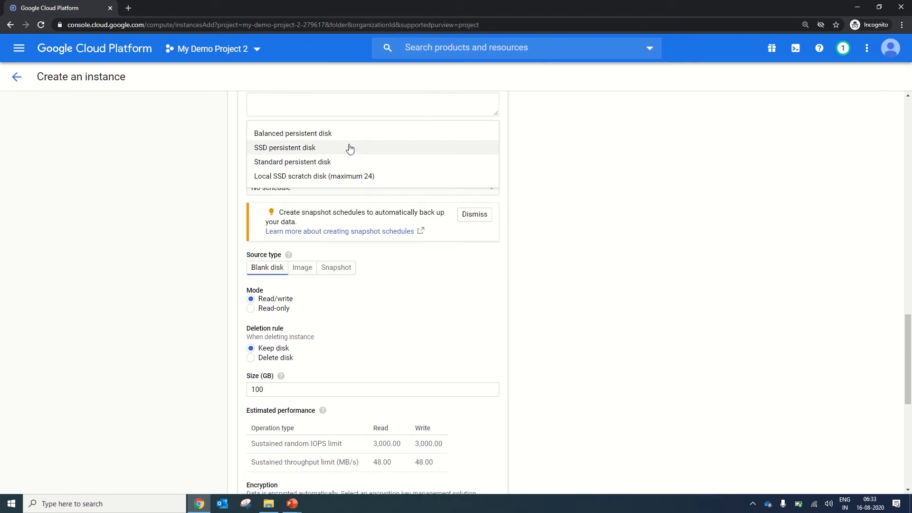
click(314, 162)
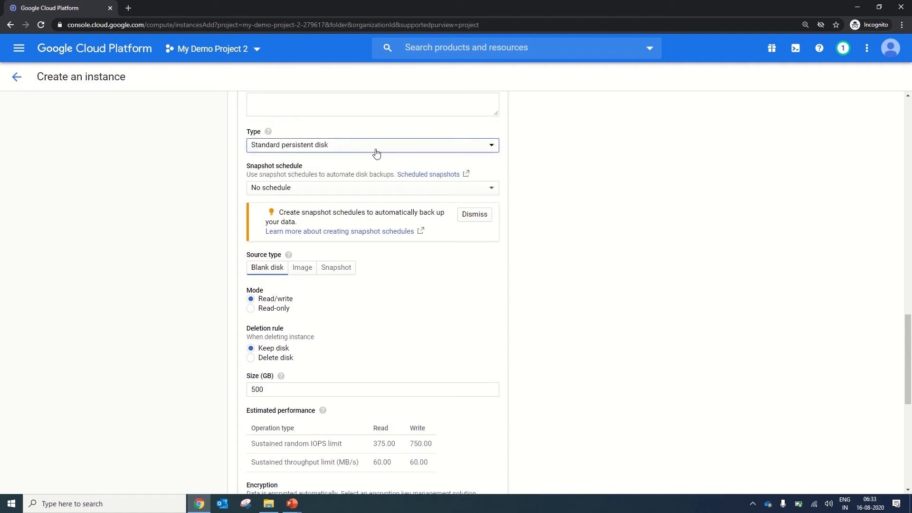
Look at the Image source type for the additional disk, return to Blank disk, and review its size and estimated performance.
drag(908, 362, 909, 397)
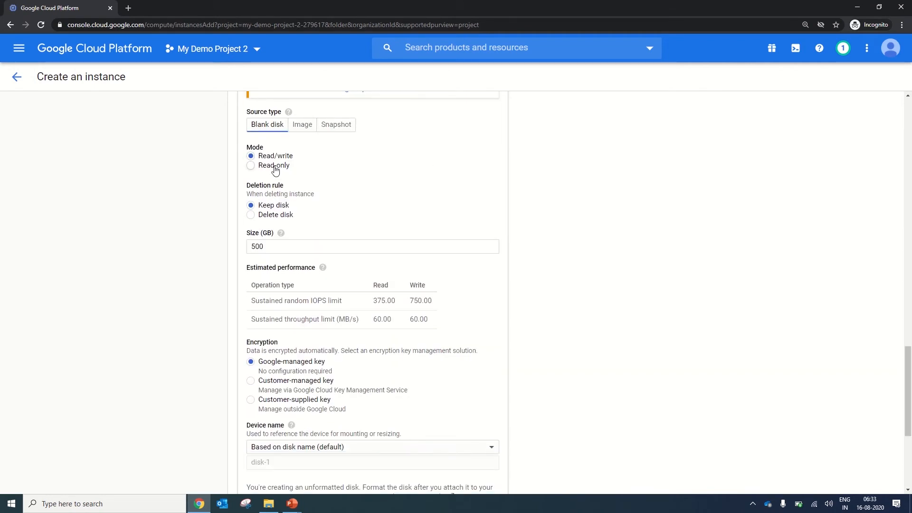
click(306, 131)
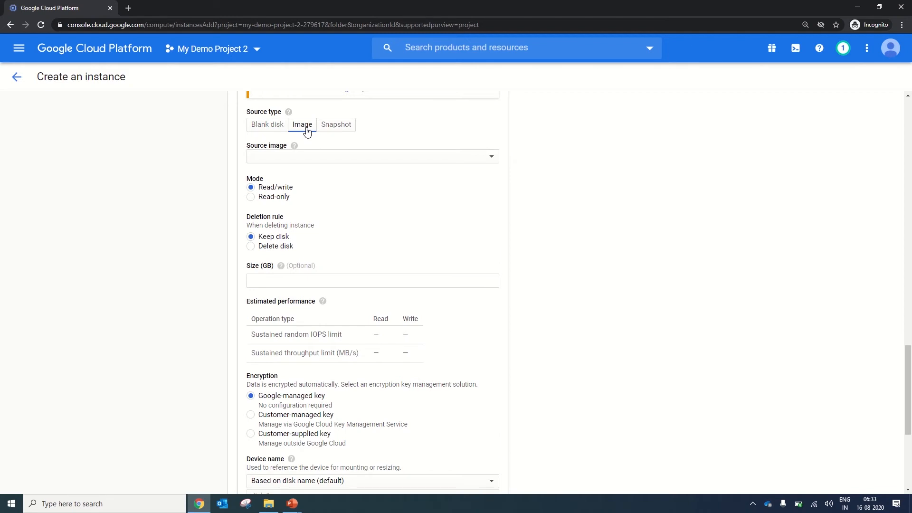
click(269, 127)
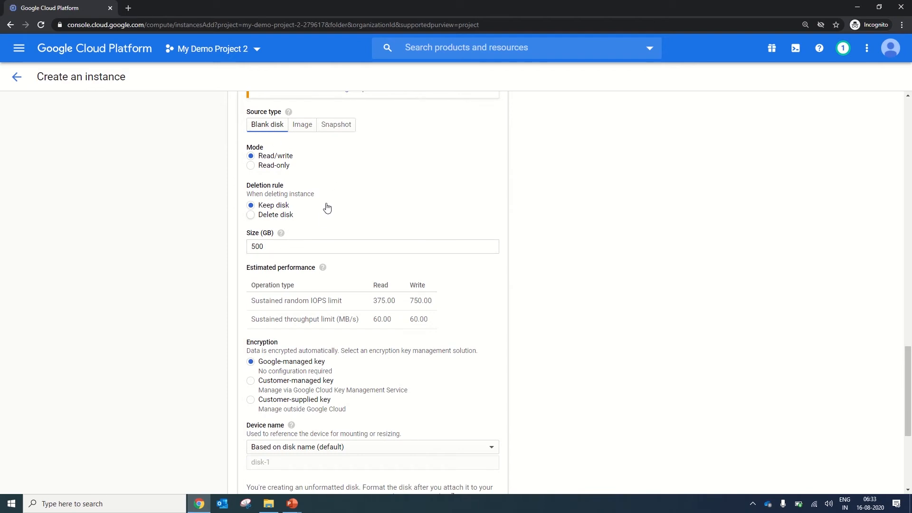
click(279, 246)
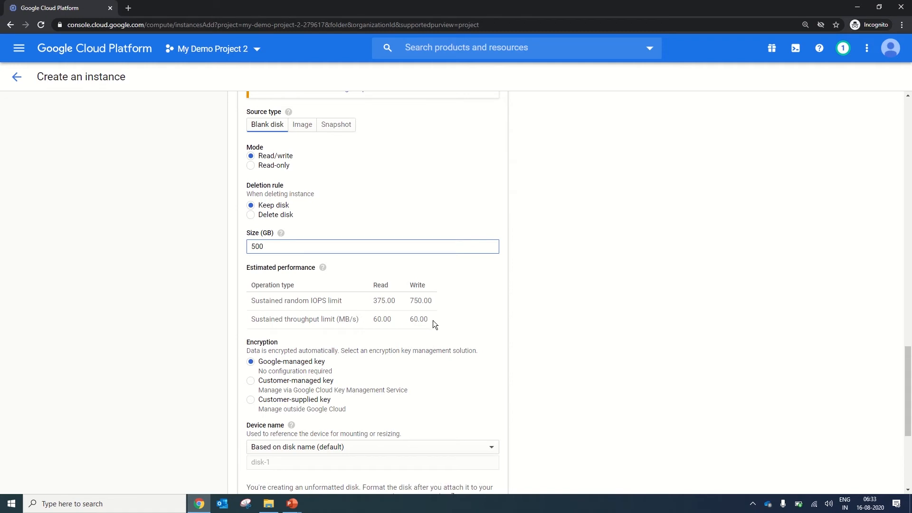
drag(432, 320, 582, 346)
click(351, 291)
click(733, 309)
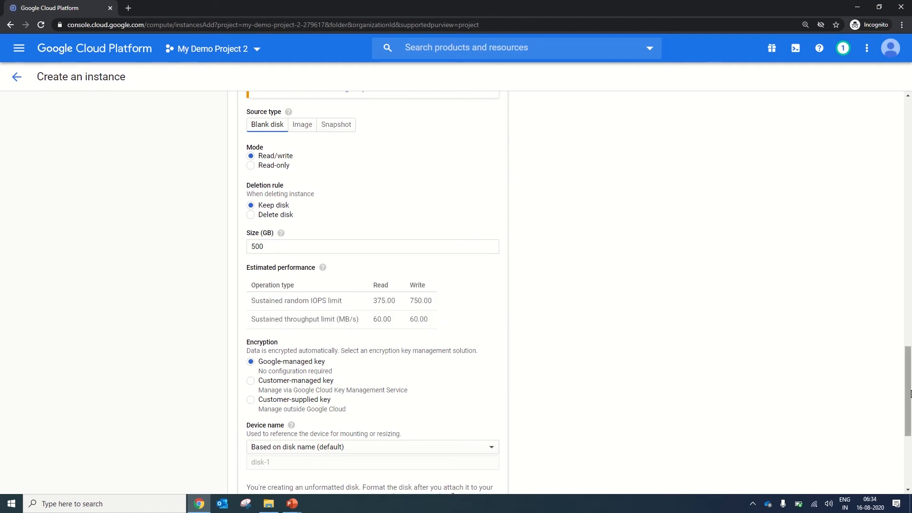
Check the encryption settings of the boot disk and the additional disk, and create the VM instance.
drag(910, 393, 911, 426)
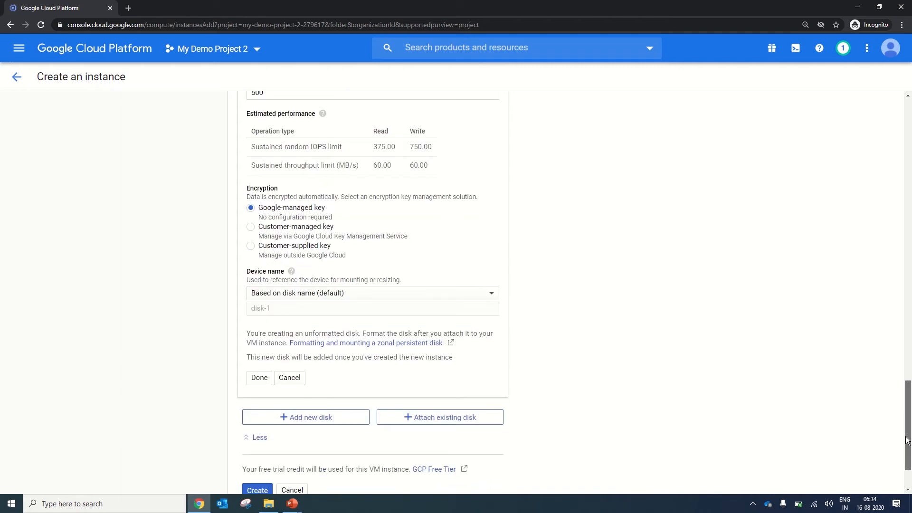
drag(908, 464, 884, 323)
scroll(865, 269, up, 3)
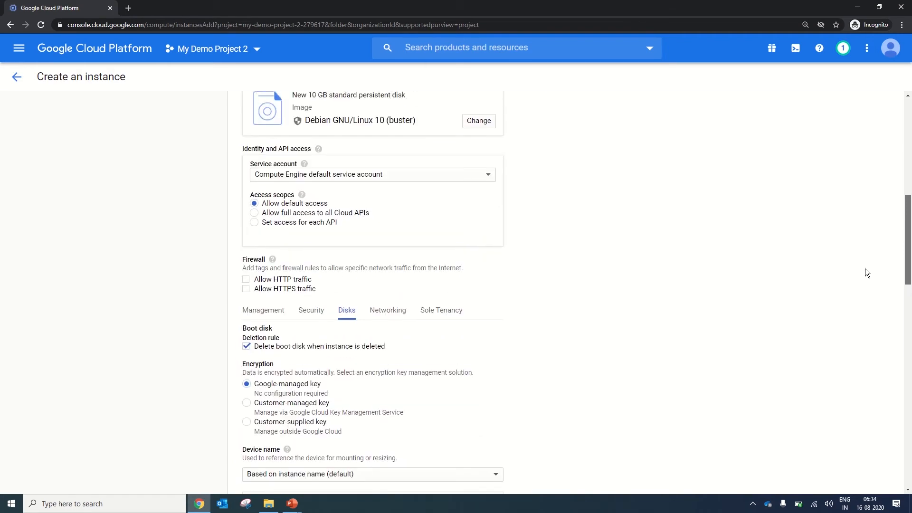
scroll(856, 252, down, 6)
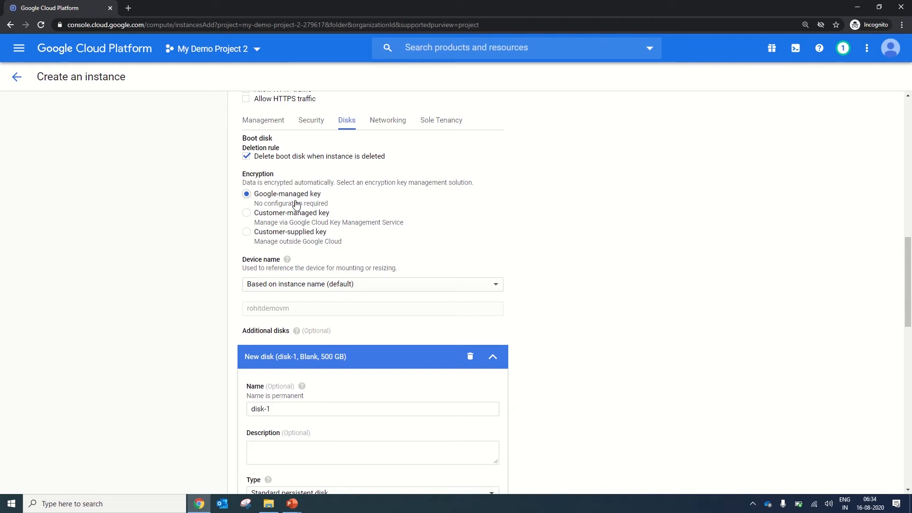
drag(909, 254, 907, 421)
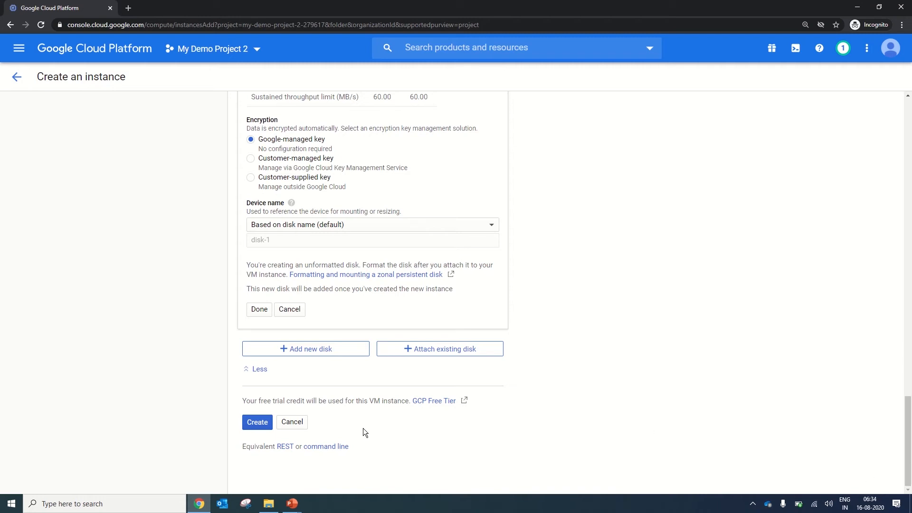
click(257, 423)
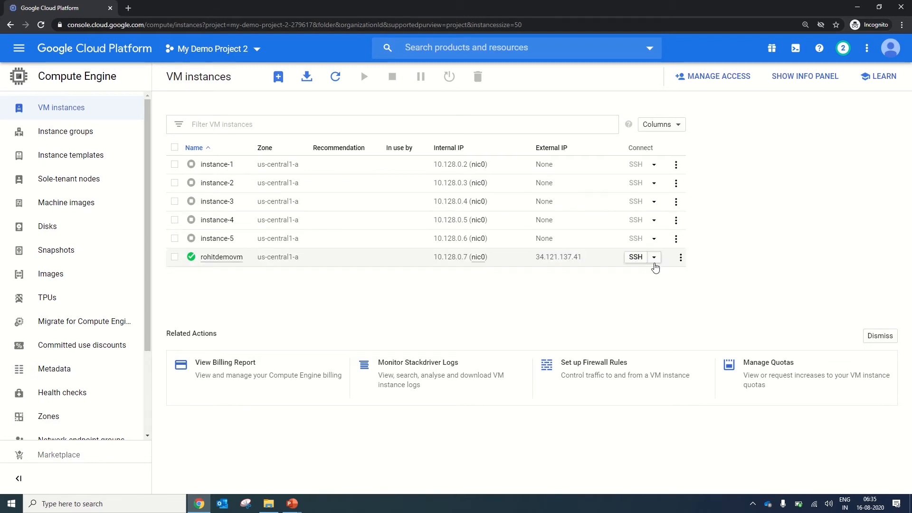
Review the SSH connection options and the available management actions for the running demo VM.
click(654, 259)
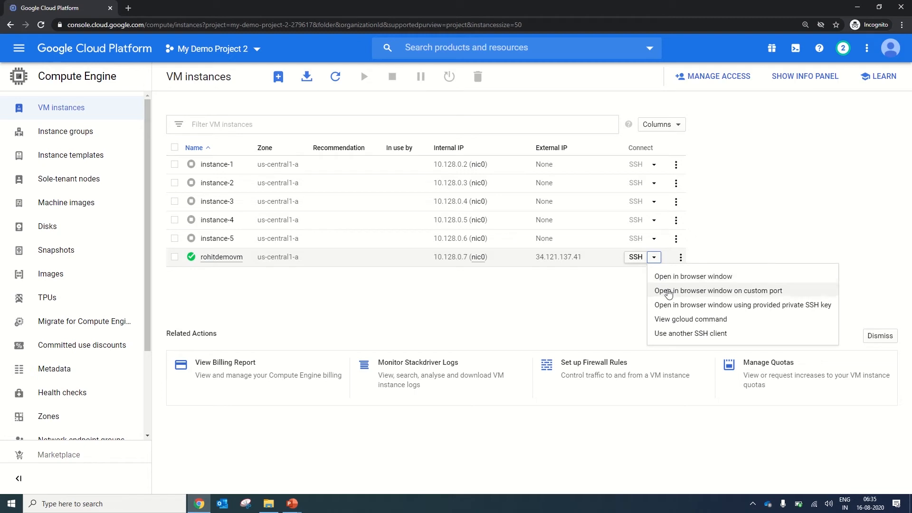
click(709, 248)
click(683, 259)
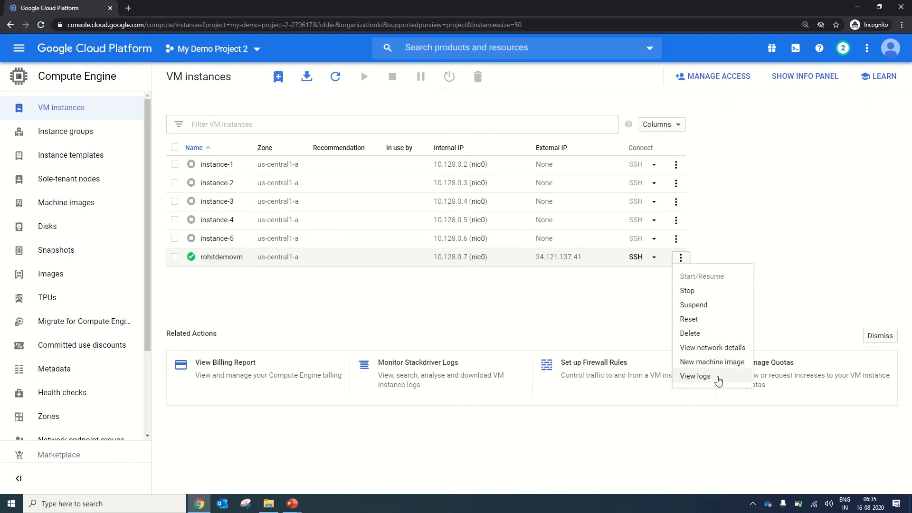
click(605, 309)
Open an SSH session to the running demo VM in a browser window and run the hostname command.
click(654, 258)
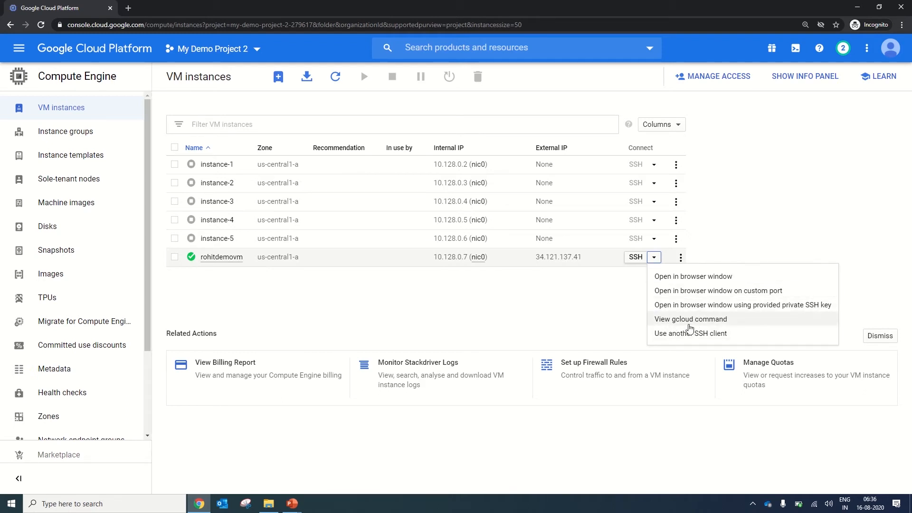
click(686, 276)
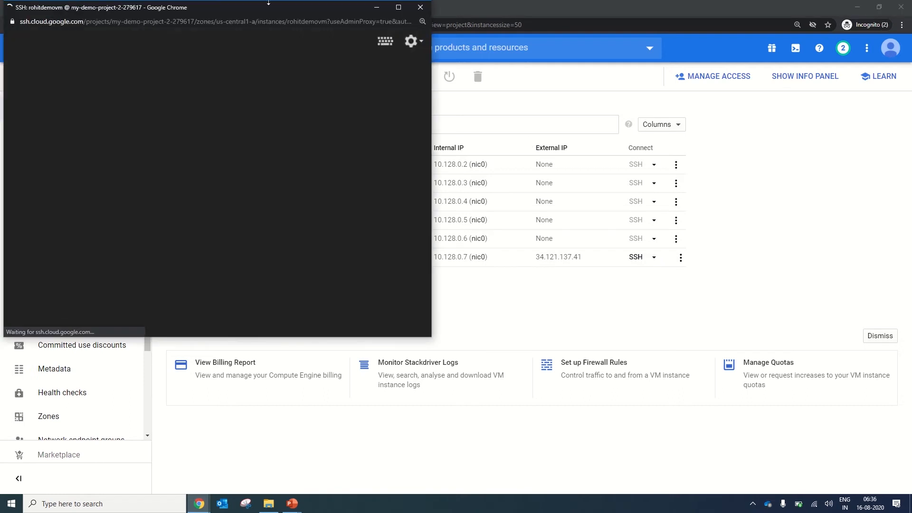
drag(206, 10, 397, 93)
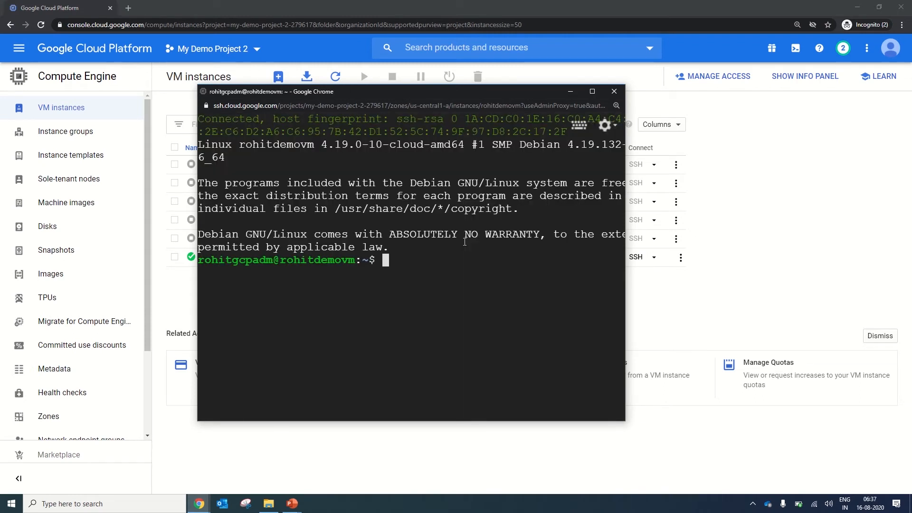
text(hostname)
key(Return)
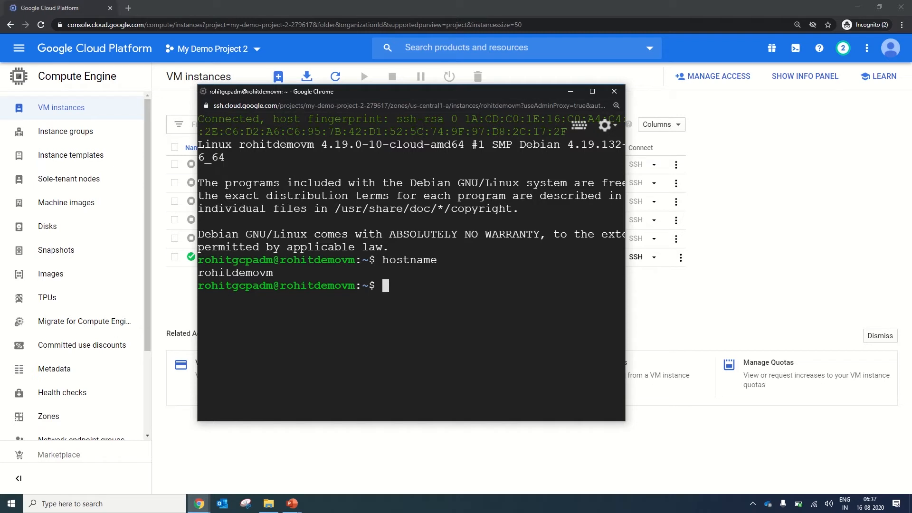
Try the version command in the SSH session, and list the VM's disks and partitions with sudo fdisk -l.
text(version)
key(Return)
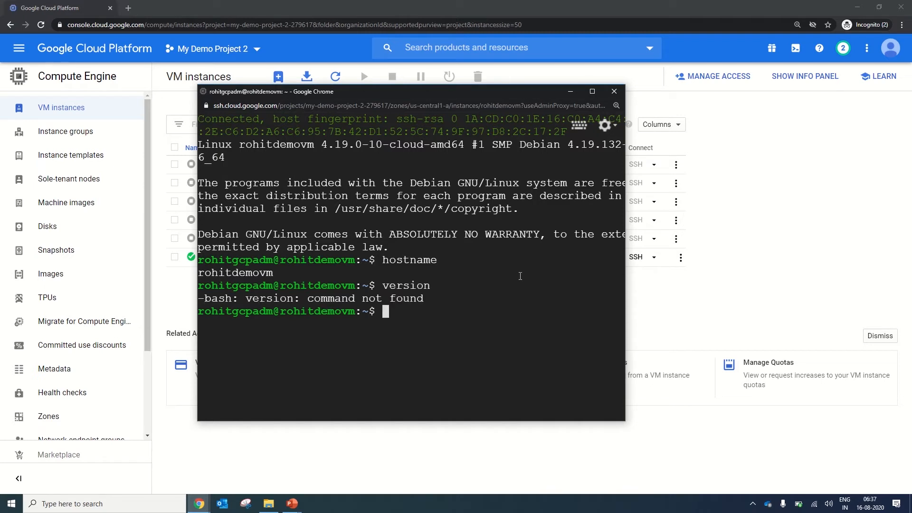
text(sudo )
text(f)
text(sidk)
key(BackSpace)
key(BackSpace)
key(BackSpace)
key(BackSpace)
text(disk -l)
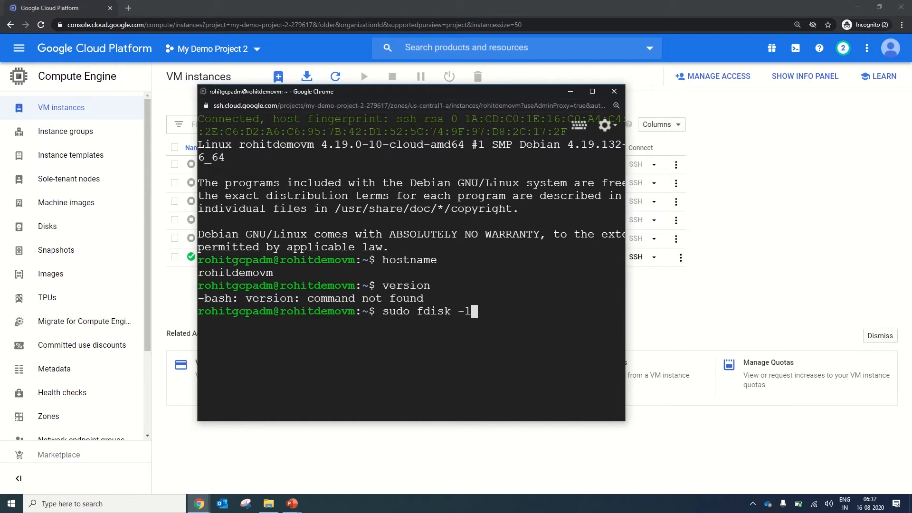
key(Return)
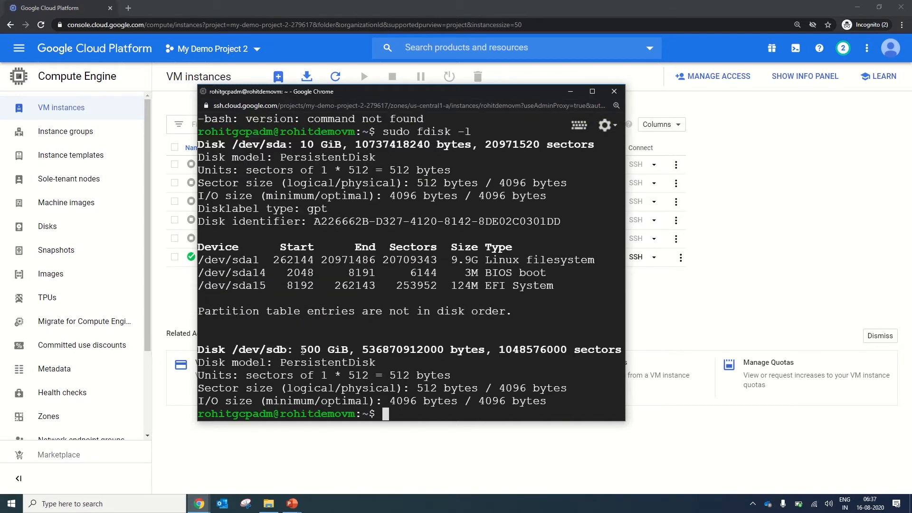
Highlight the additional disk's size and its device path /dev/sdb in the disk listing, and close the SSH session window.
drag(302, 350, 345, 348)
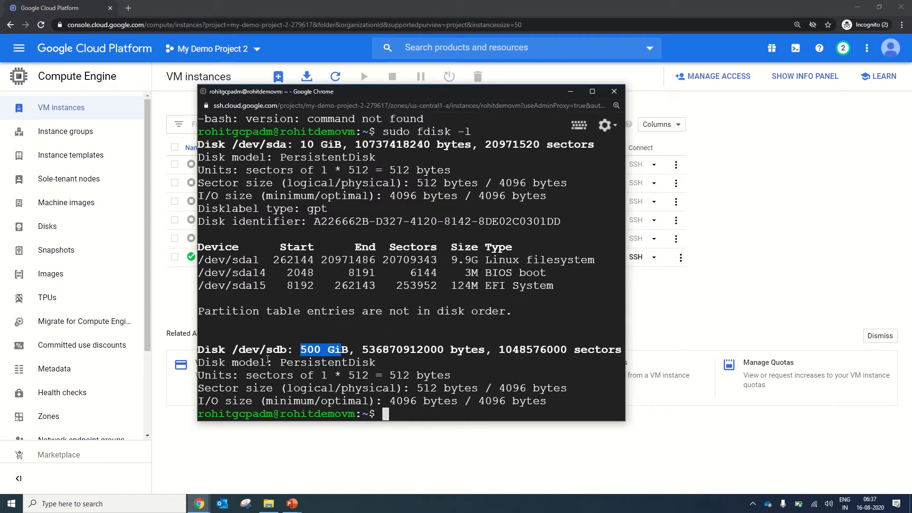
drag(233, 350, 286, 352)
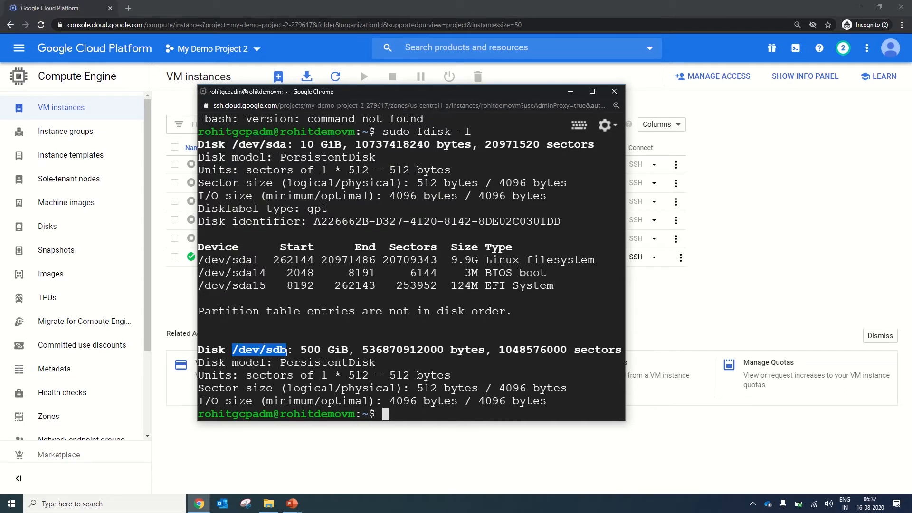
click(614, 92)
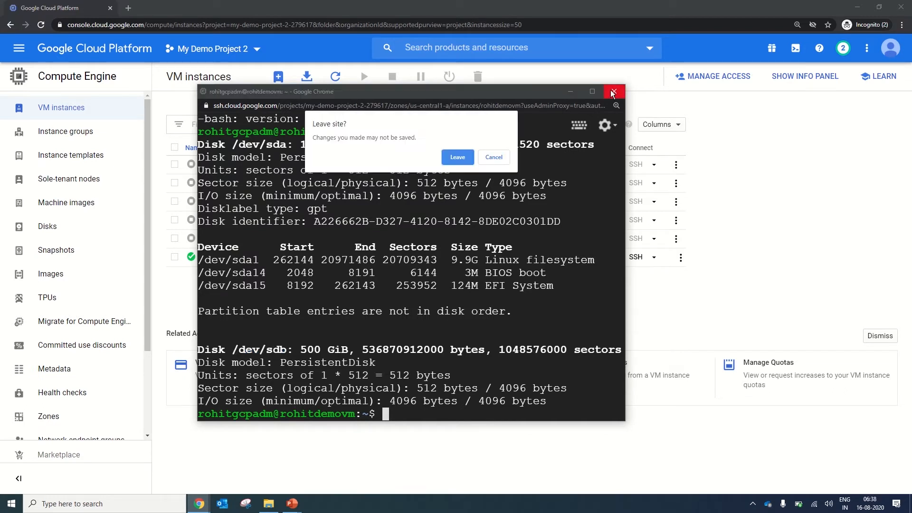
click(457, 156)
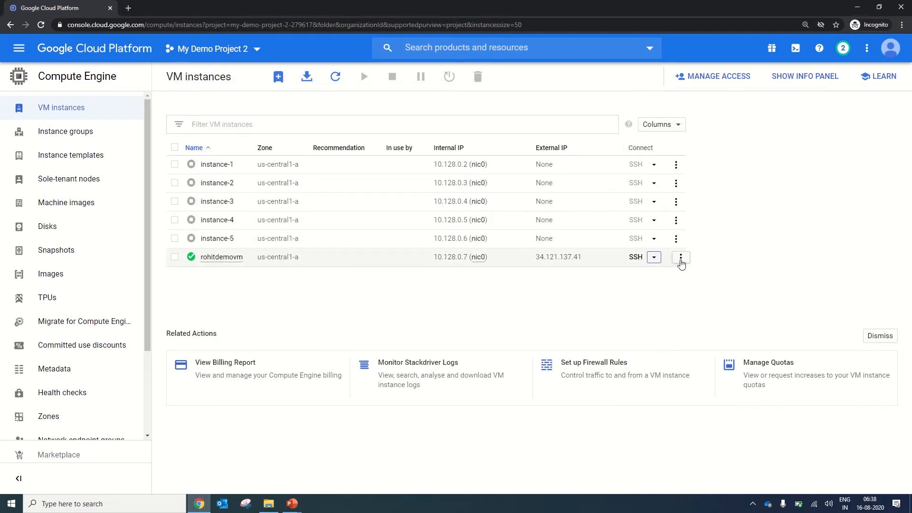
Stop the running demo VM instance and check its status in the instance list.
click(680, 257)
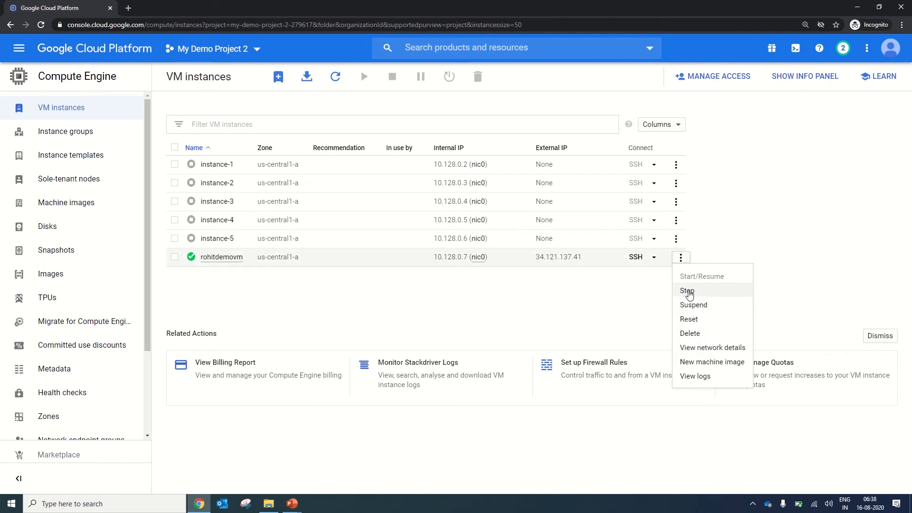
click(689, 292)
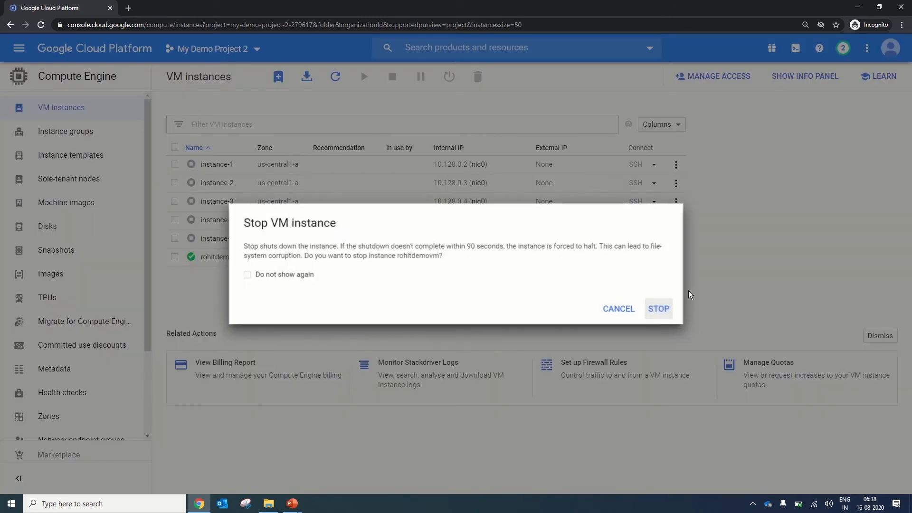
click(665, 309)
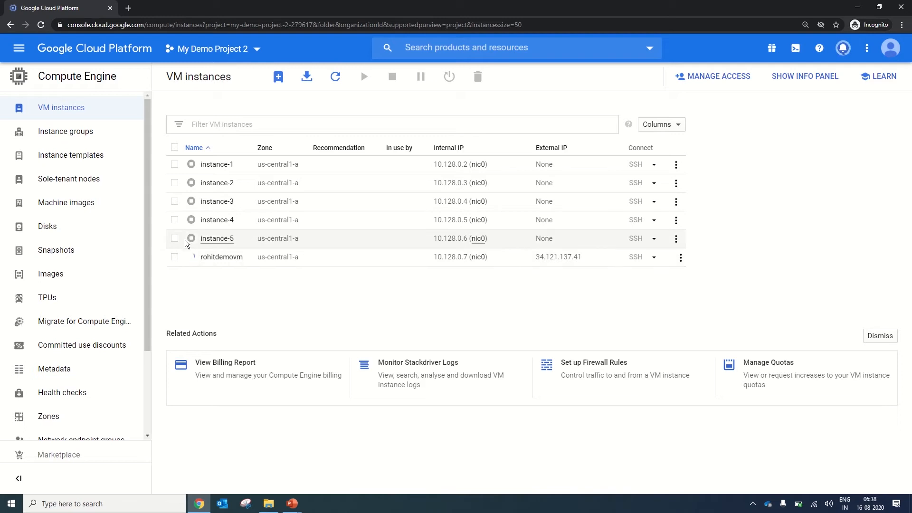
mouse_move(193, 260)
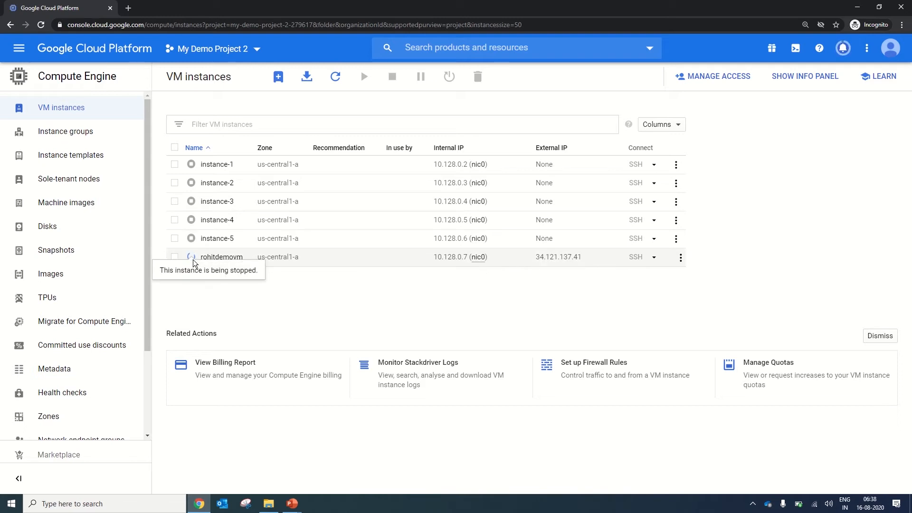
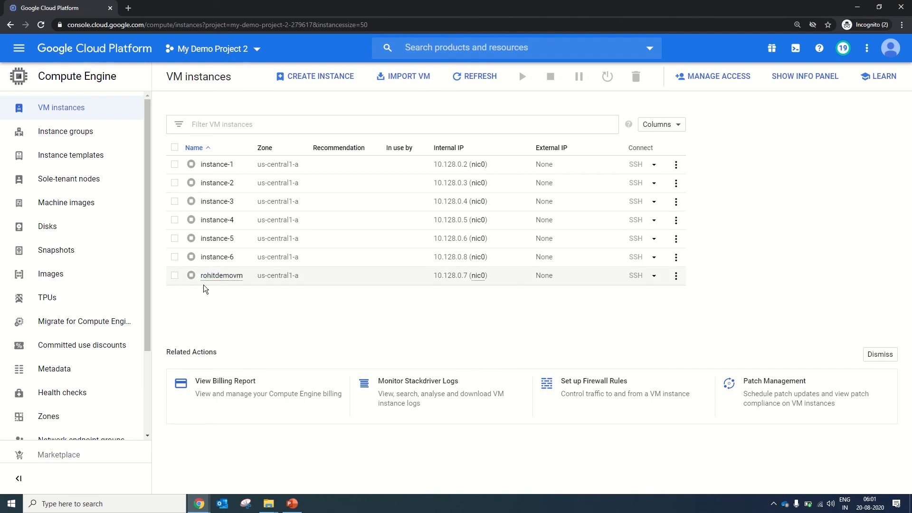
Start a new disk snapshot and name it after the demo VM with the suffix -snap.
click(91, 258)
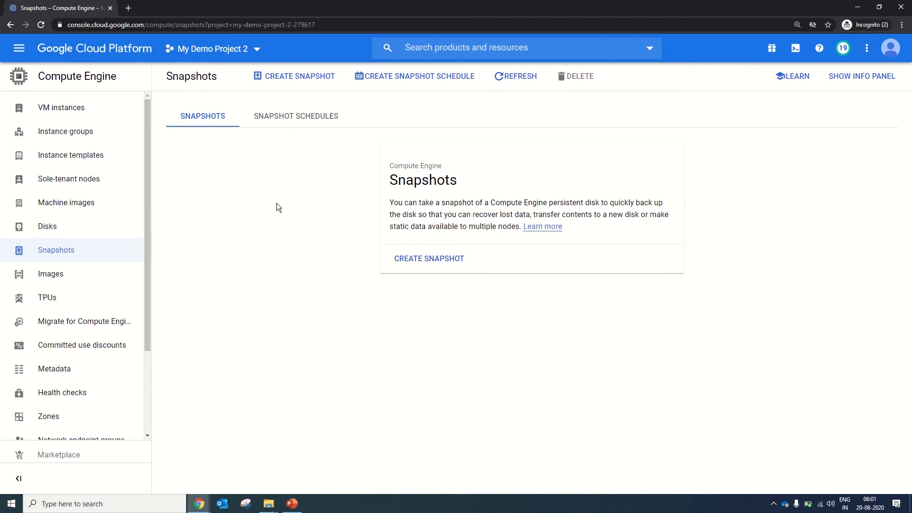
click(438, 266)
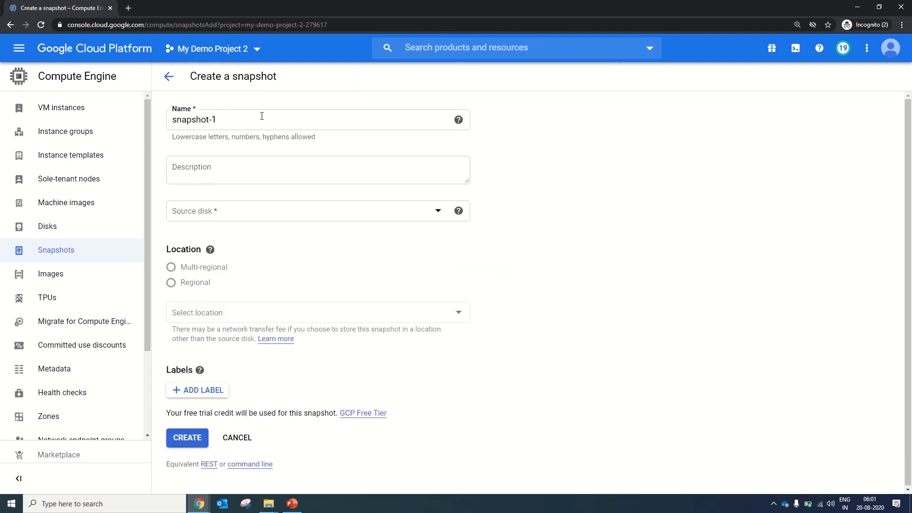
drag(261, 116, 152, 114)
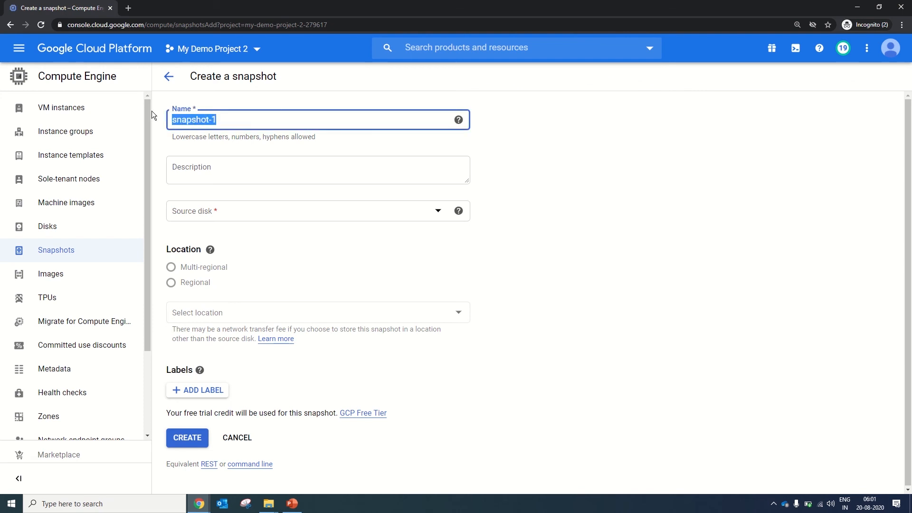
text(rohi)
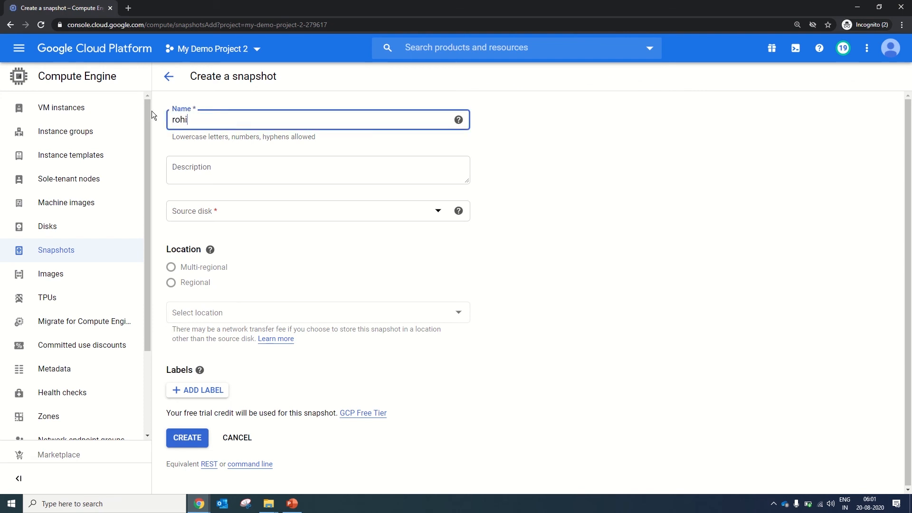
text(tdemovm-snap)
Set the demo VM's boot disk as the source disk and create the snapshot.
click(234, 211)
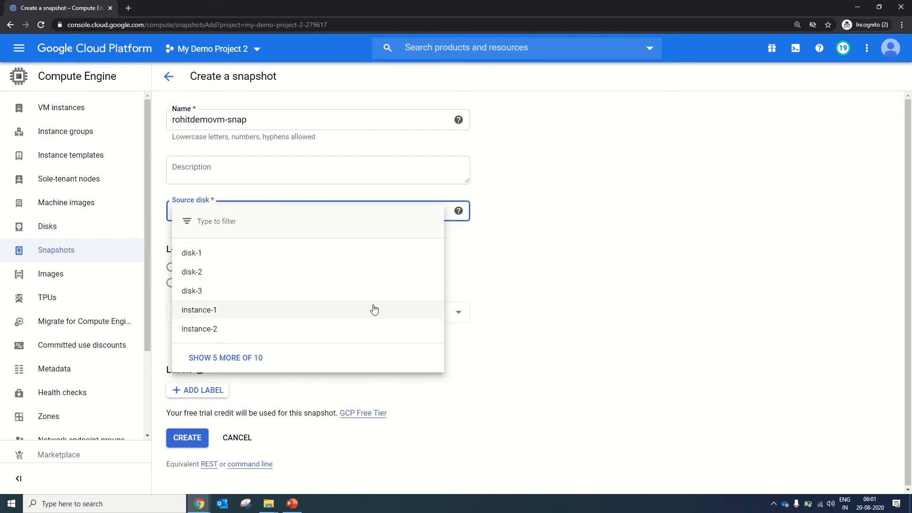
click(248, 359)
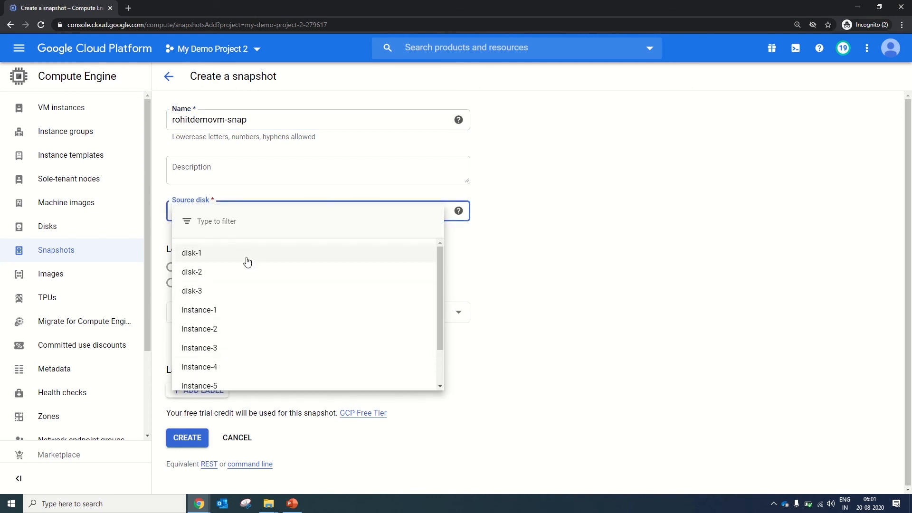
drag(437, 289, 434, 355)
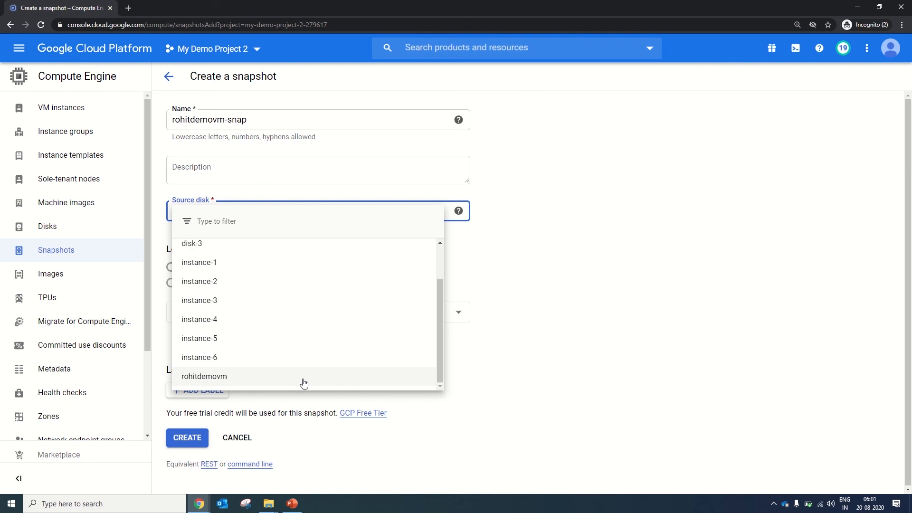
click(303, 383)
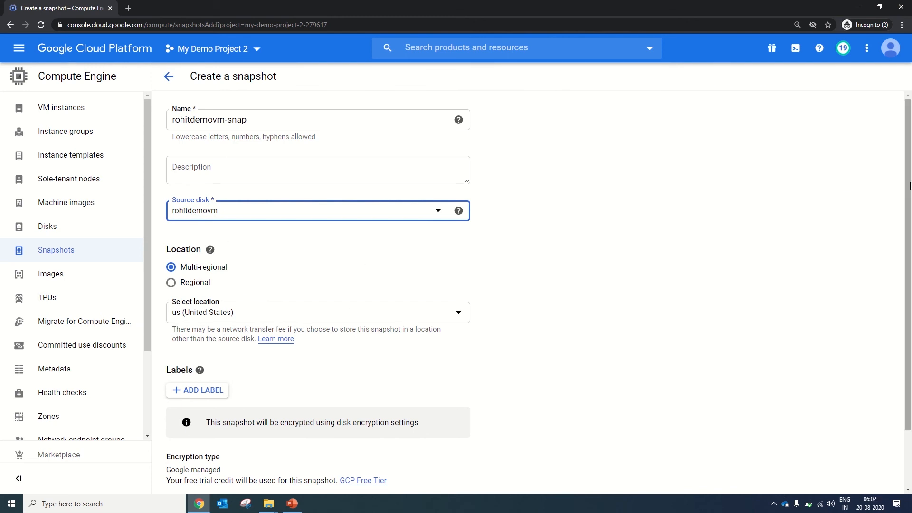
drag(909, 186, 910, 255)
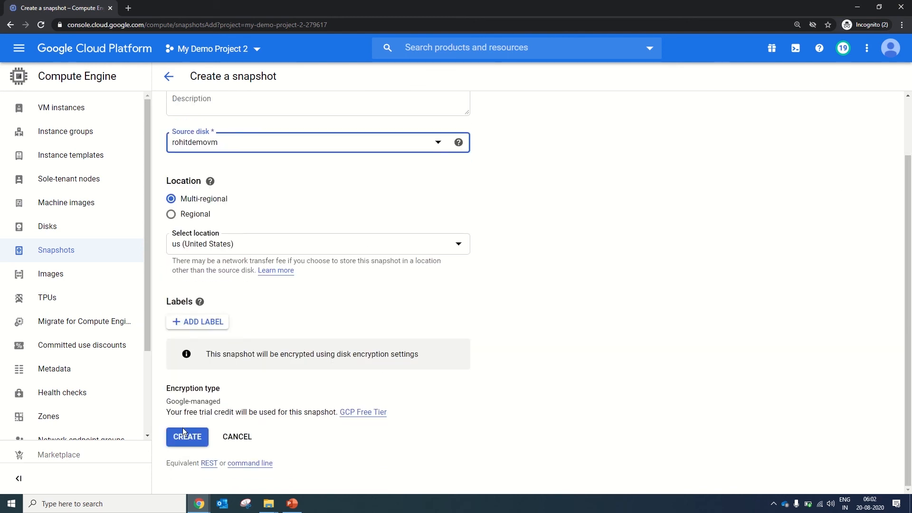
drag(168, 403, 333, 417)
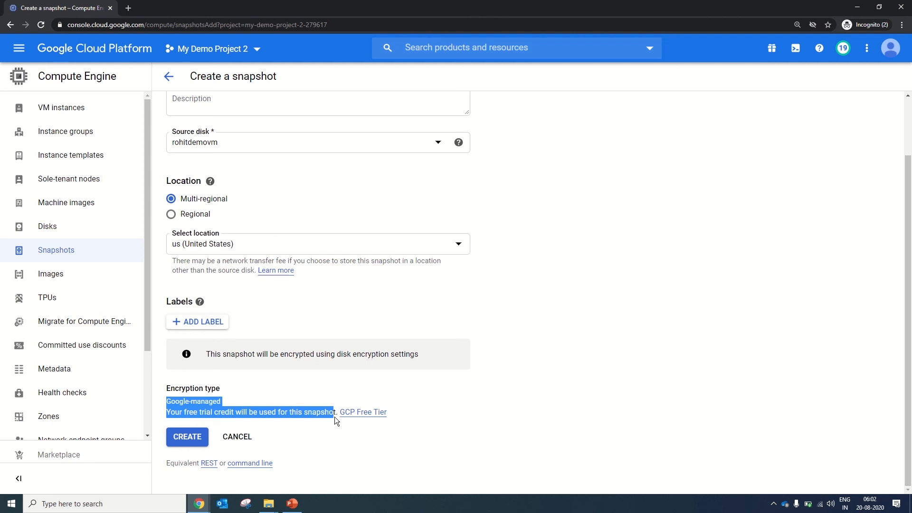
click(358, 459)
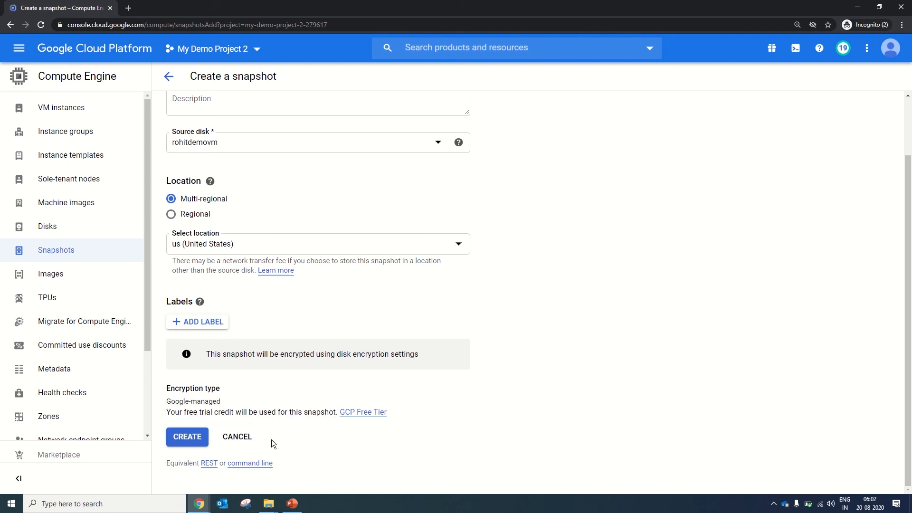
click(187, 436)
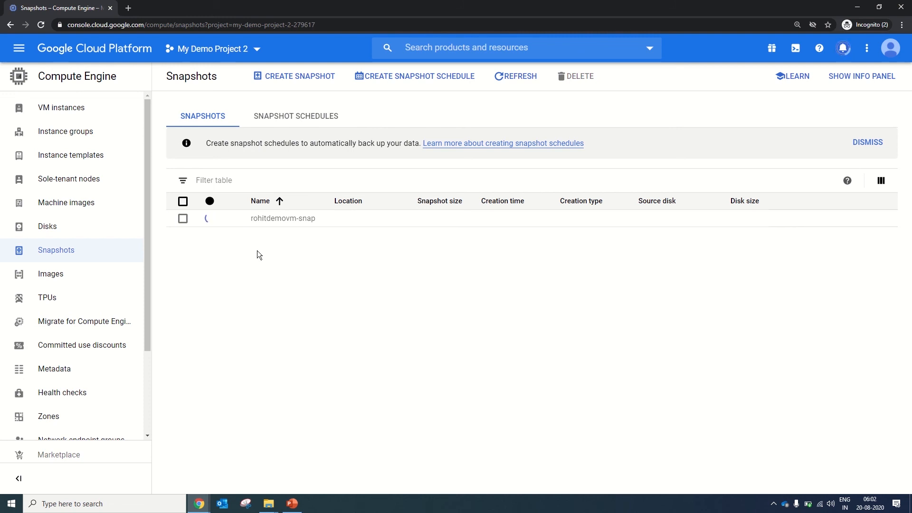
Start a second snapshot with a name ending in vmdemo-disk3 and set disk-3 as its source disk.
click(280, 84)
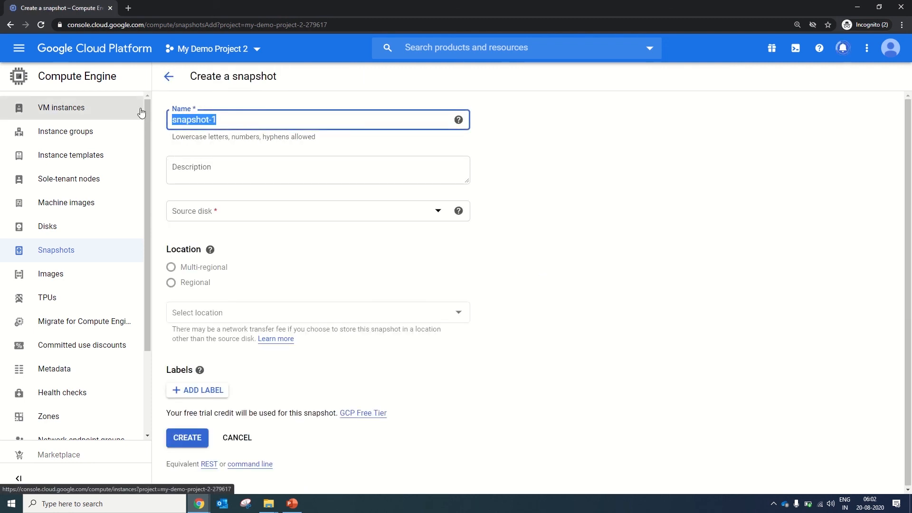
text(rohitvmdemp)
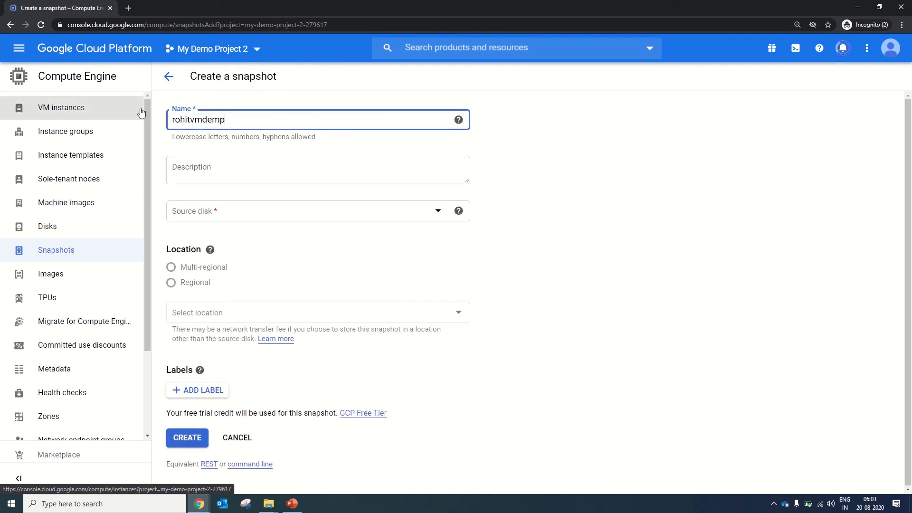
key(BackSpace)
text(o-disk3)
click(193, 214)
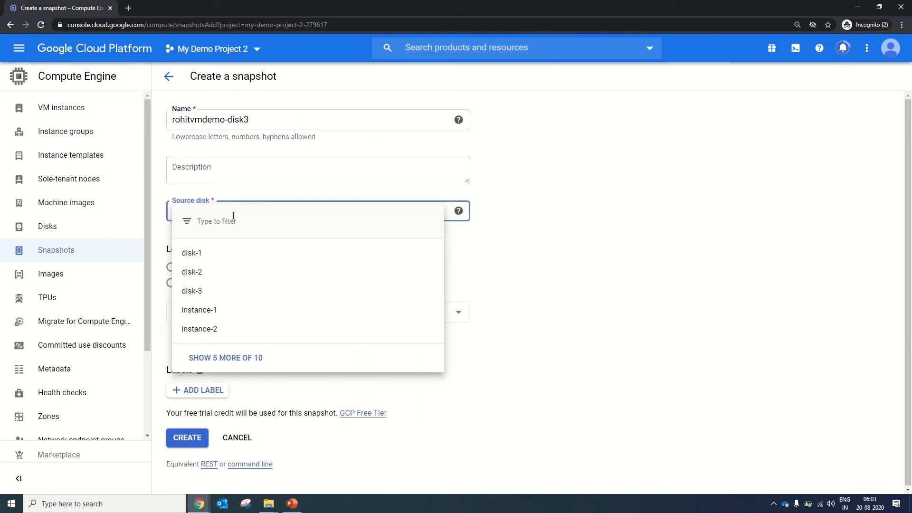
click(201, 295)
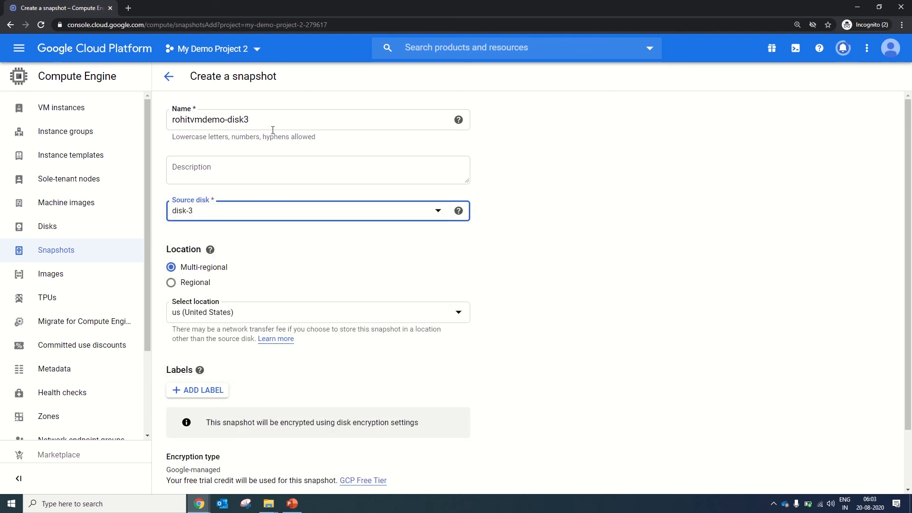
Correct the vmdemo part of the snapshot name to demovm, keeping the -disk3 suffix, and create the snapshot.
click(202, 123)
key(BackSpace)
key(BackSpace)
key(Right)
key(Right)
key(Right)
key(Right)
text(vm)
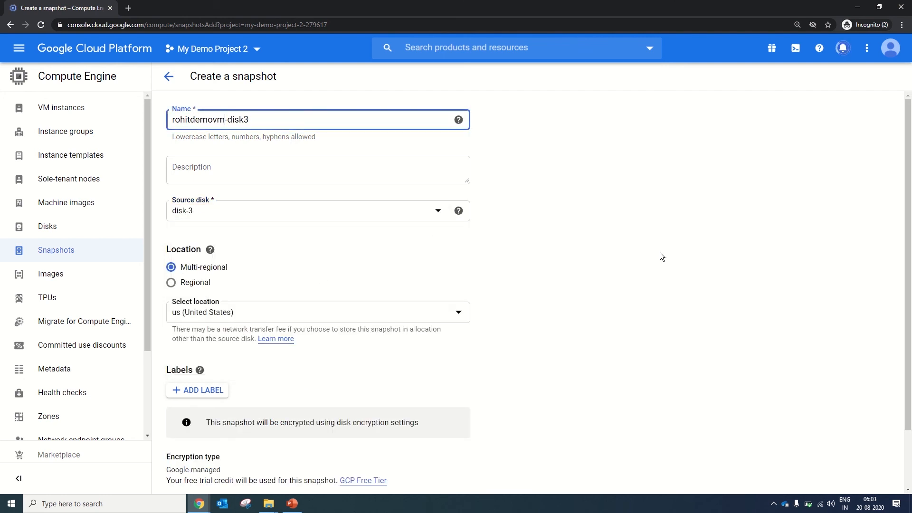
scroll(555, 330, down, 2)
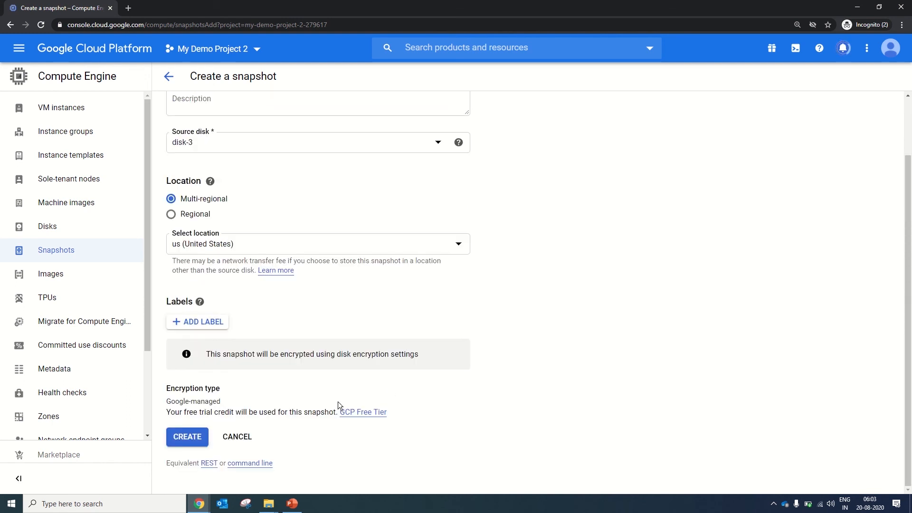
click(193, 444)
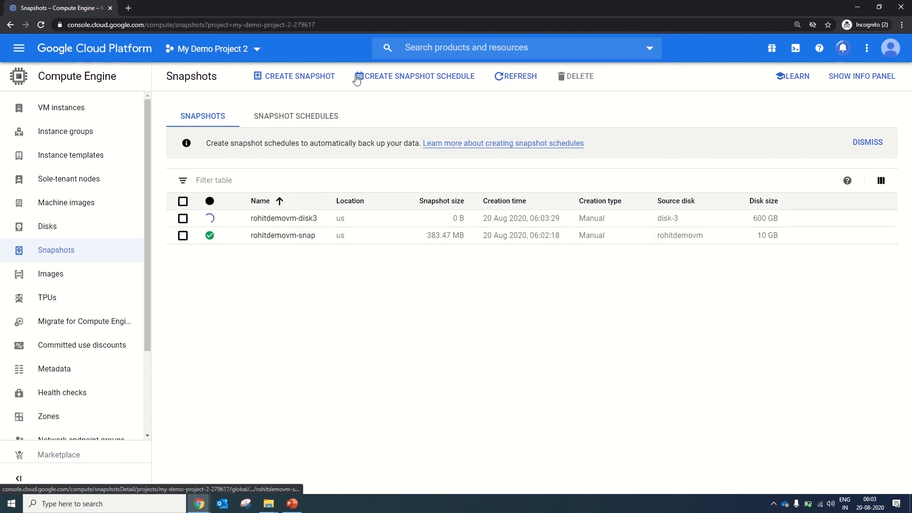
Start a third snapshot and name it after the demo VM with the suffix -snap2.
click(322, 79)
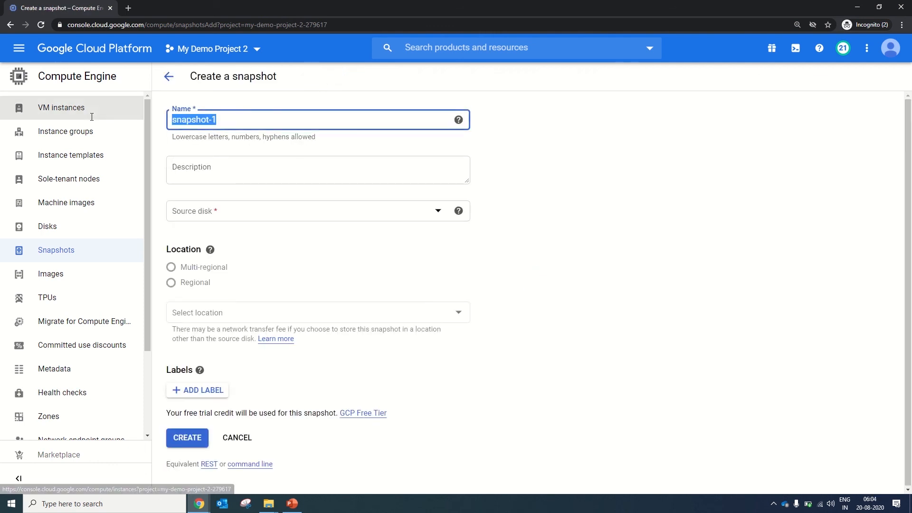
text(rohit)
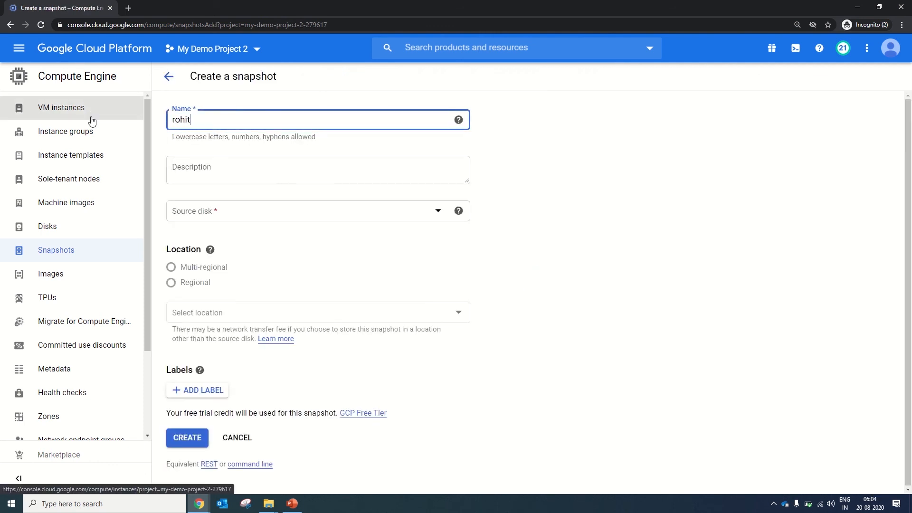
text(demp)
text(vm)
key(BackSpace)
key(BackSpace)
text(0vm)
key(BackSpace)
key(BackSpace)
key(BackSpace)
text(ovm-snap2)
Create the -snap2 snapshot from the demo VM's boot disk and check the snapshot list.
click(209, 211)
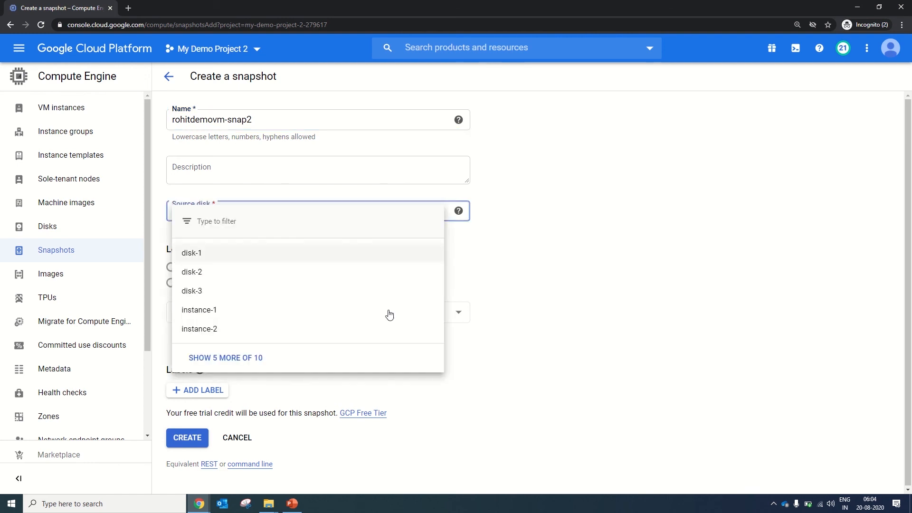
click(256, 358)
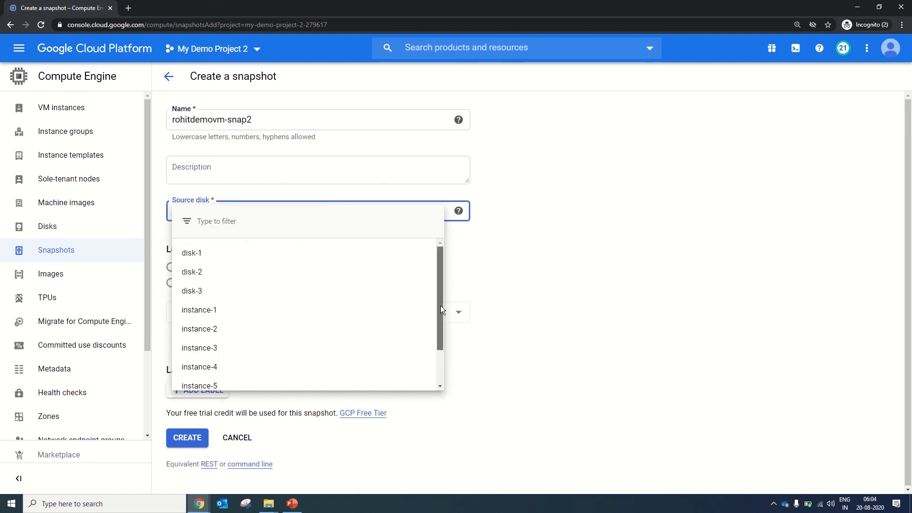
scroll(440, 306, down, 2)
click(381, 375)
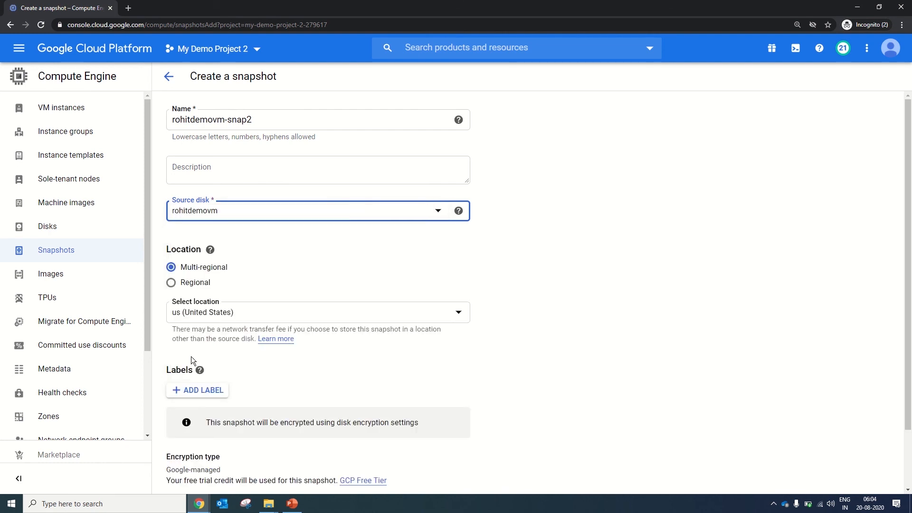
drag(908, 323, 906, 386)
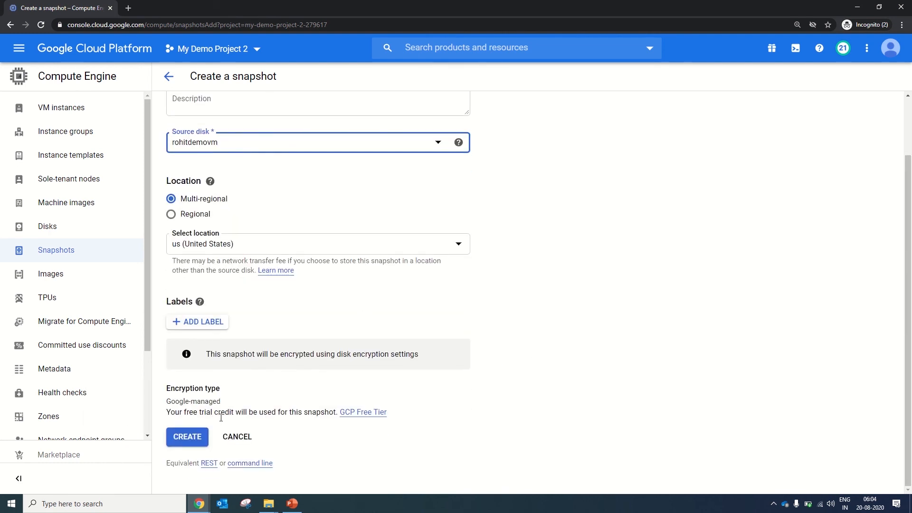
click(192, 435)
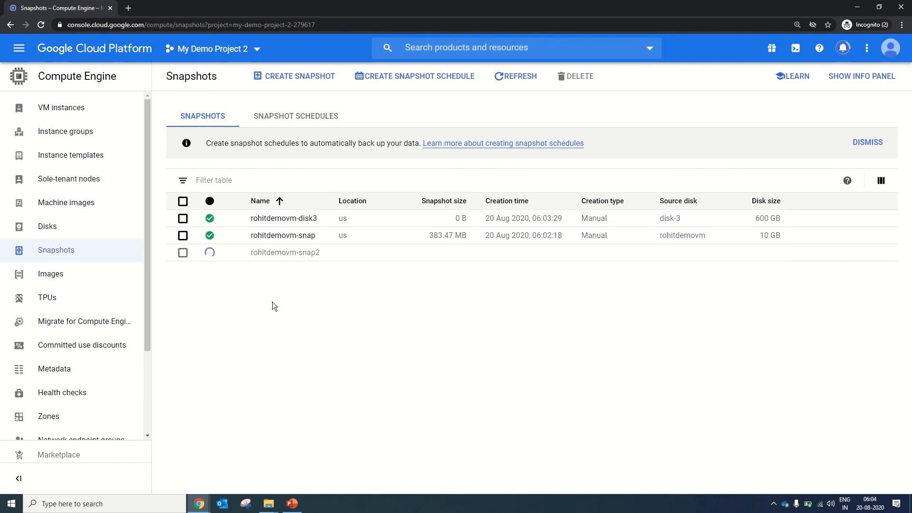
key(ctrl+a)
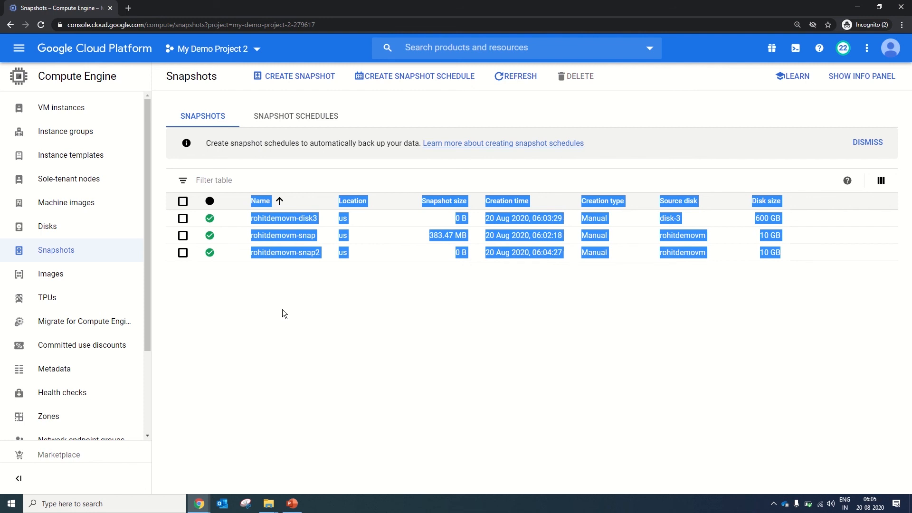
click(296, 303)
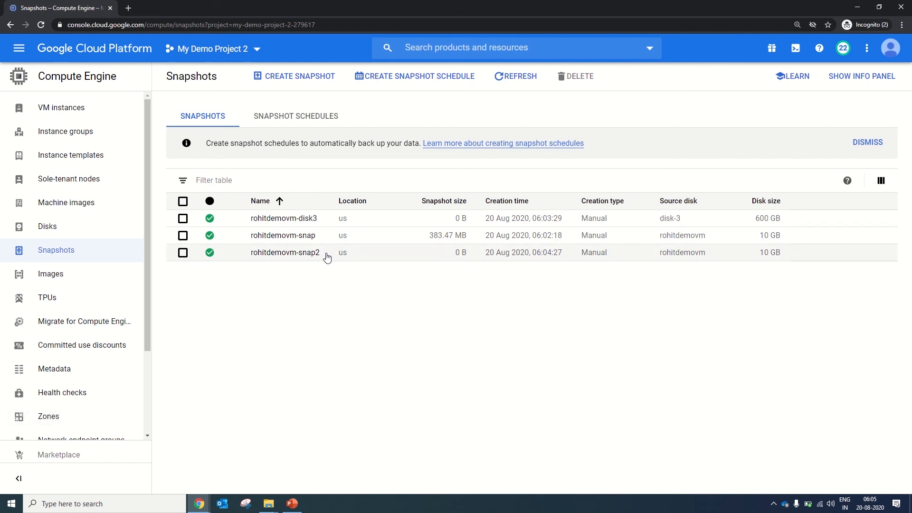
Start creating a new VM instance named after the demo VM with the suffix -snapreovery.
click(82, 113)
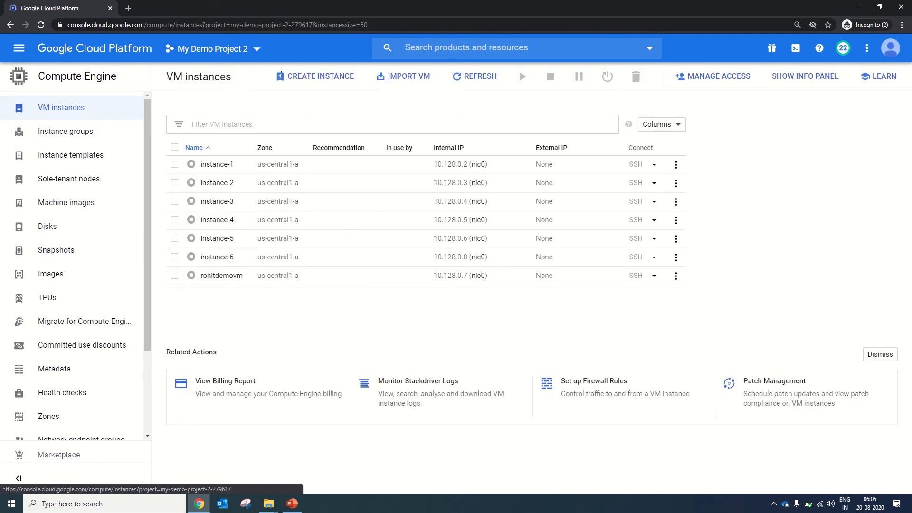
click(314, 78)
text(roh)
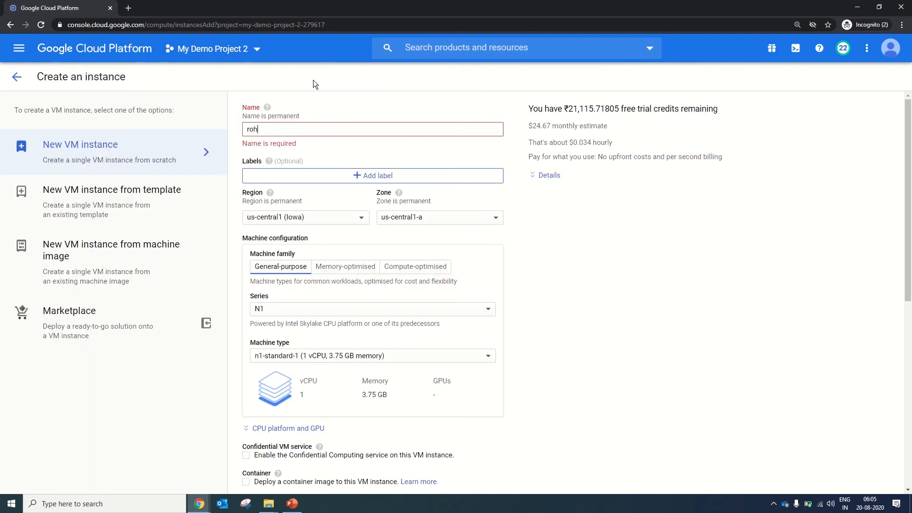
text(itdem)
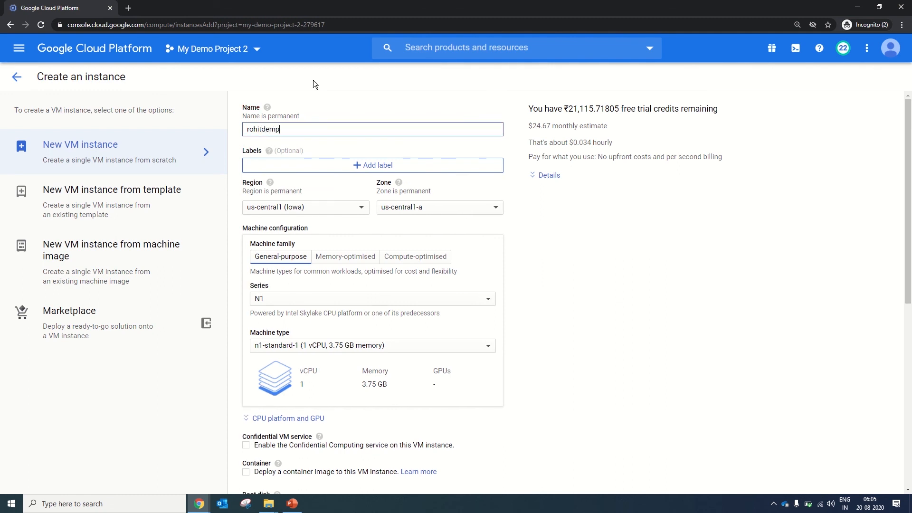
text(ovm-snapreovery)
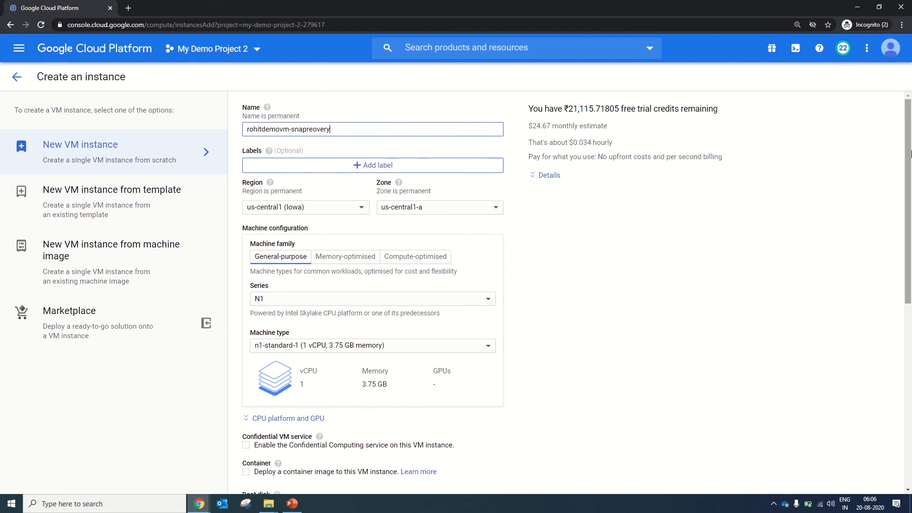
Set the new instance's boot disk to be restored from the demo VM's -snap snapshot, keeping the standard persistent disk type.
drag(910, 152, 909, 313)
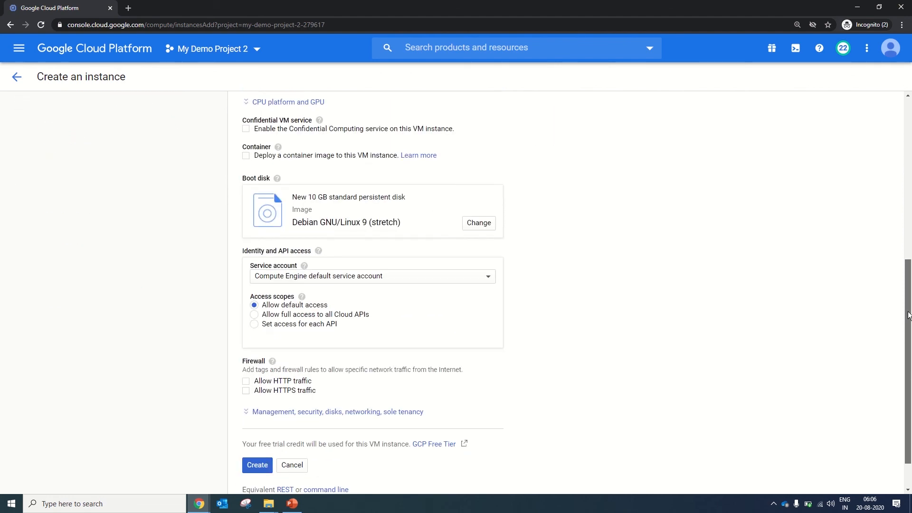
click(474, 223)
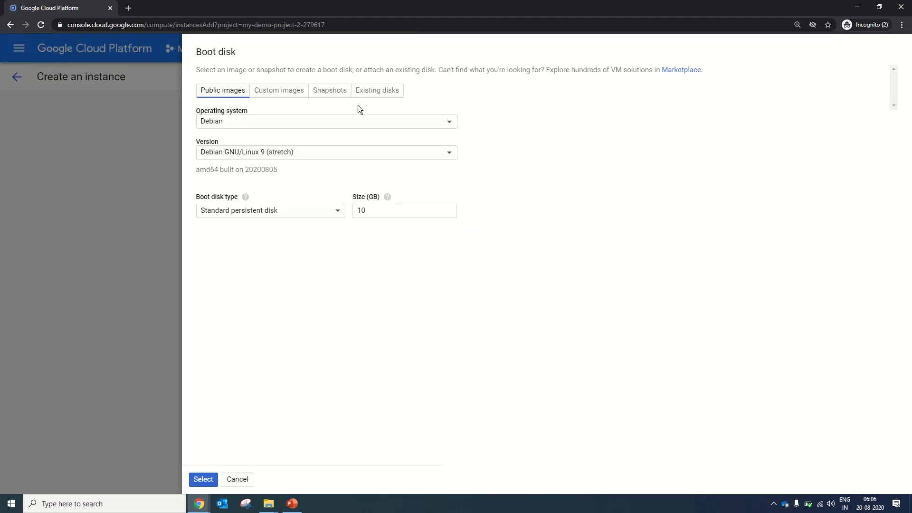
click(331, 94)
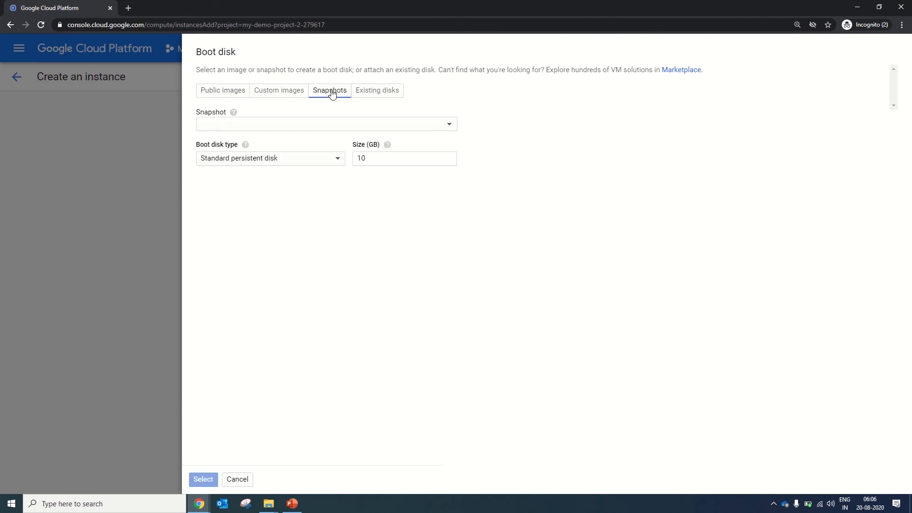
click(442, 125)
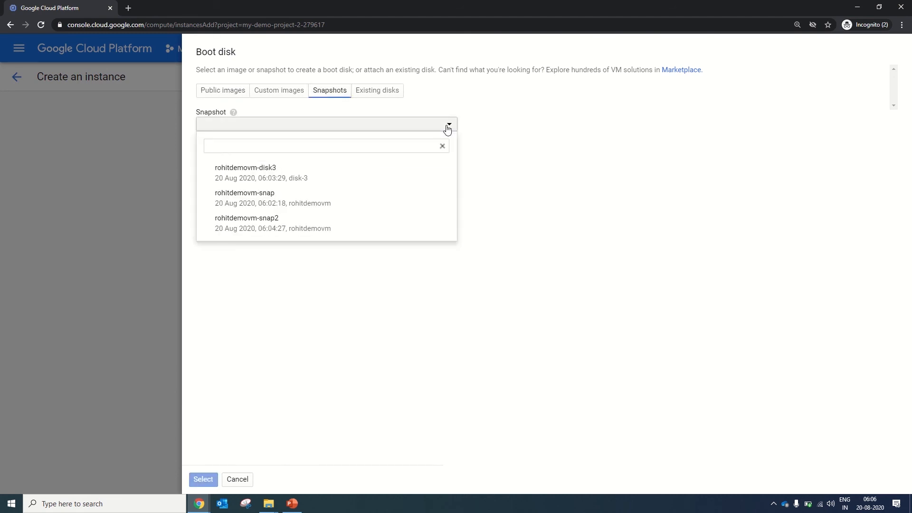
click(340, 204)
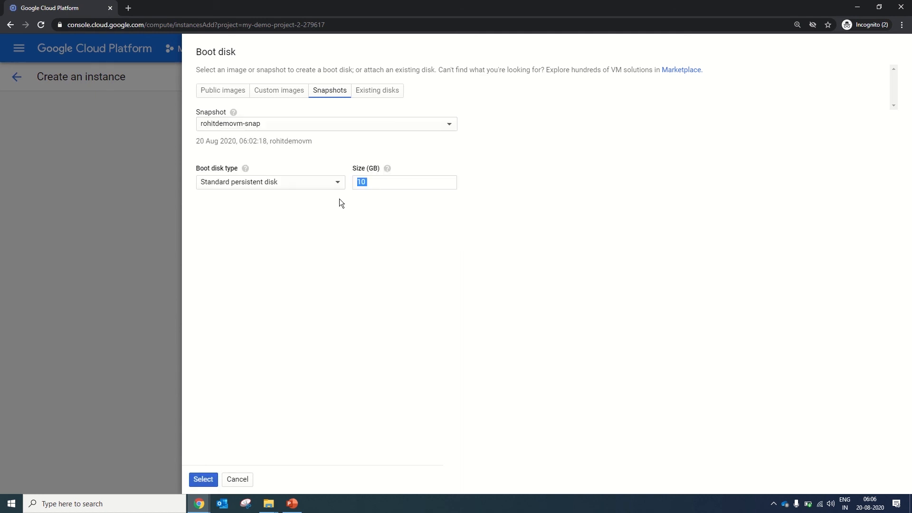
click(308, 237)
click(197, 479)
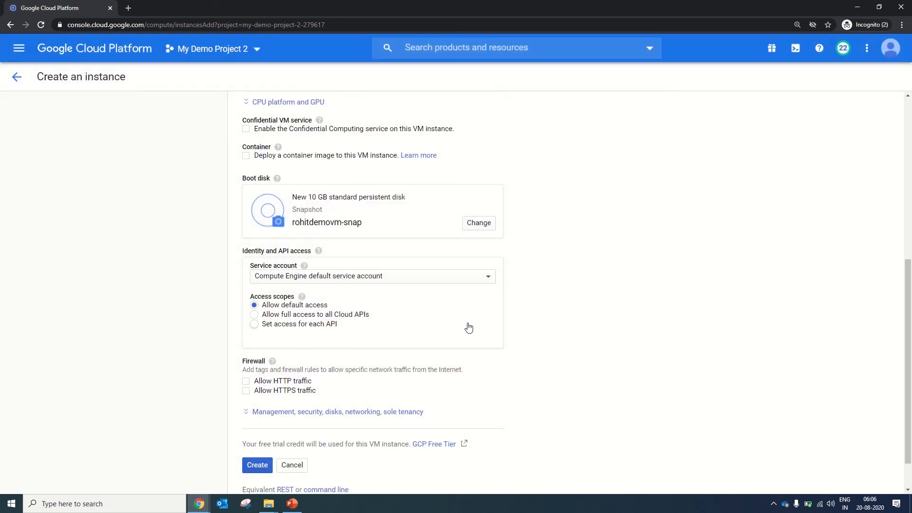
Expand the new instance's advanced disk settings and add a new additional disk.
drag(906, 266, 907, 339)
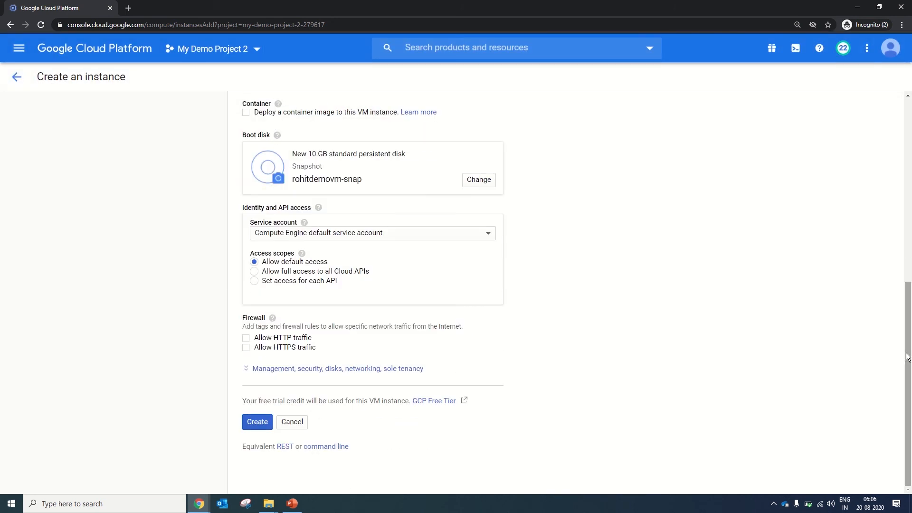
click(322, 372)
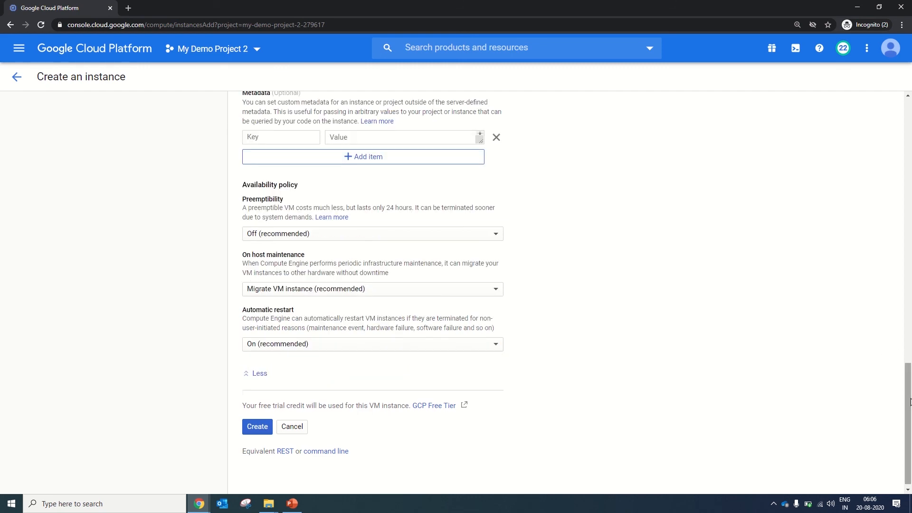
drag(906, 399, 902, 315)
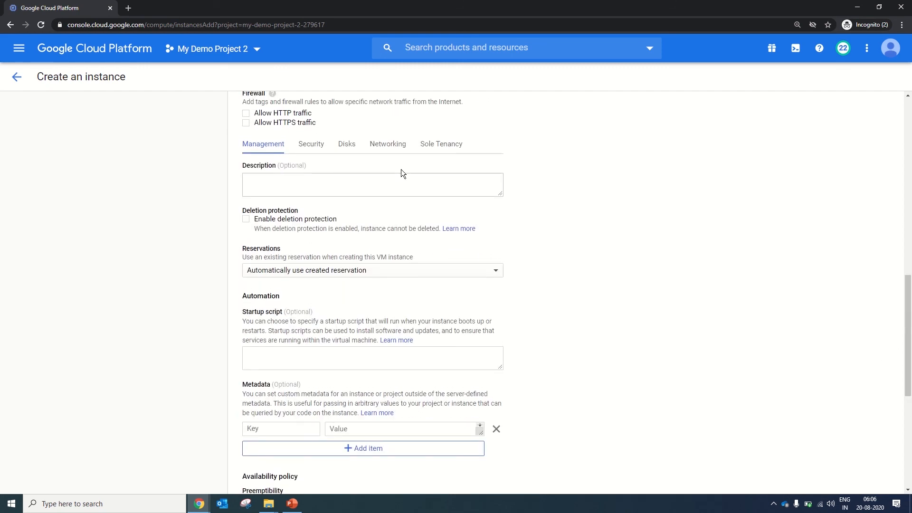
click(345, 145)
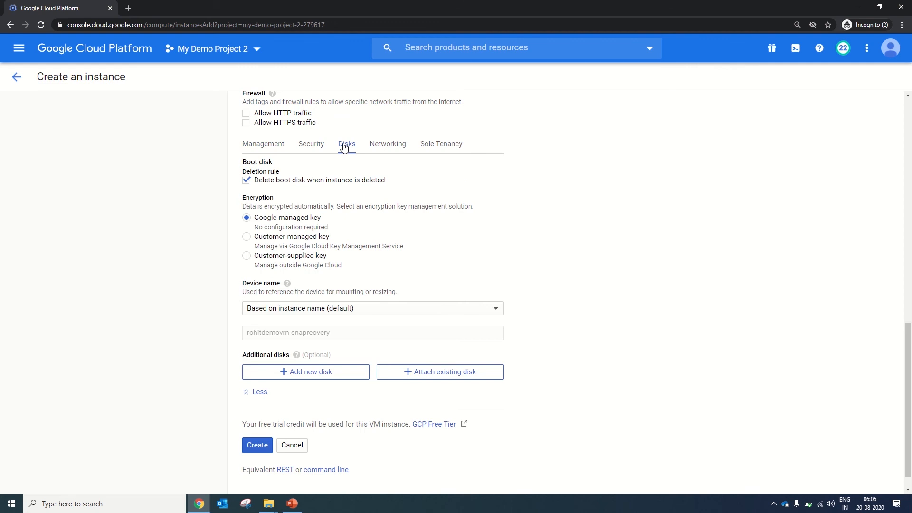
click(283, 370)
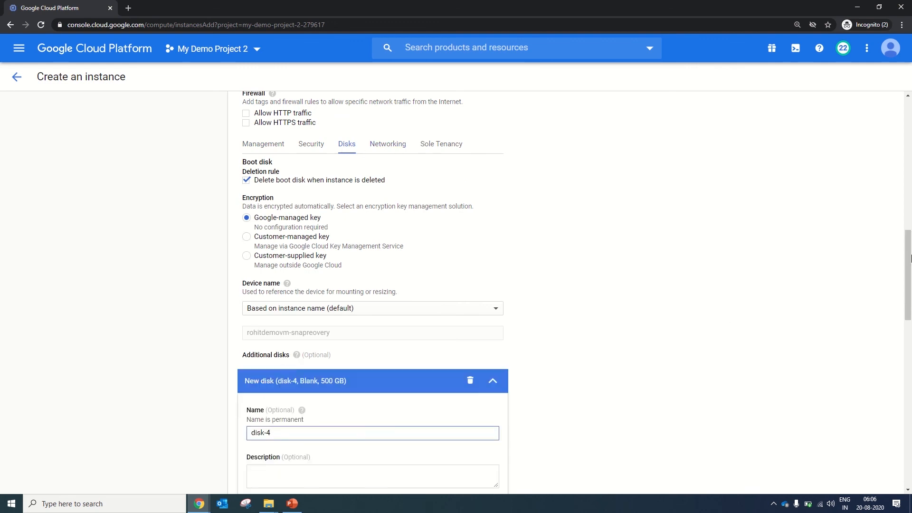
Source the additional disk disk-4 from the demo VM's -disk3 snapshot and create the instance.
drag(908, 264, 910, 337)
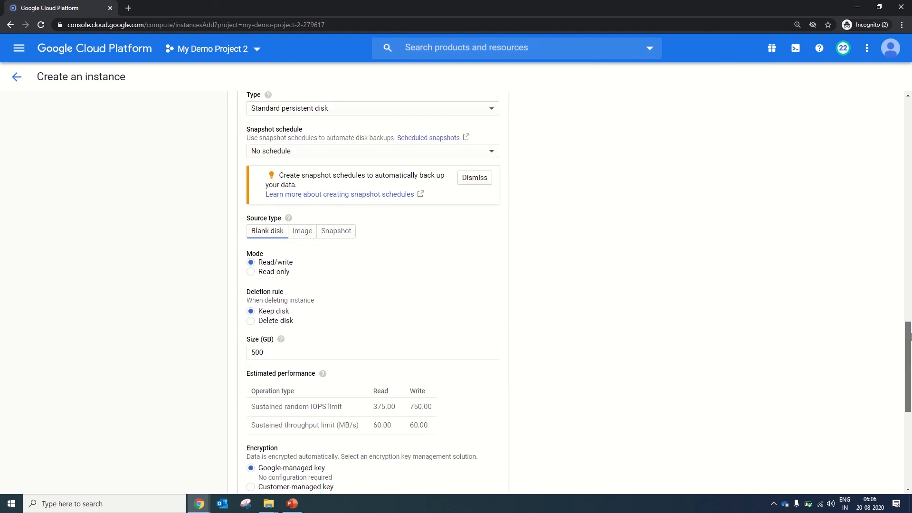
click(349, 231)
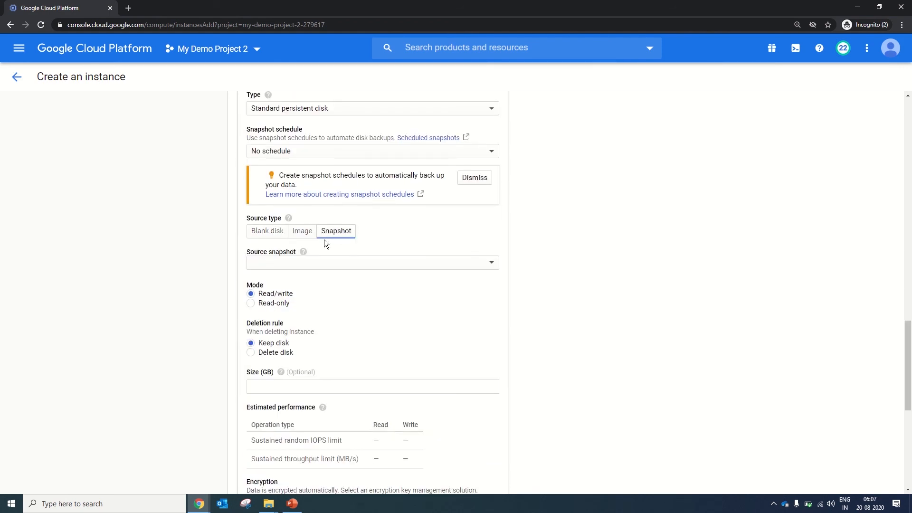
click(291, 271)
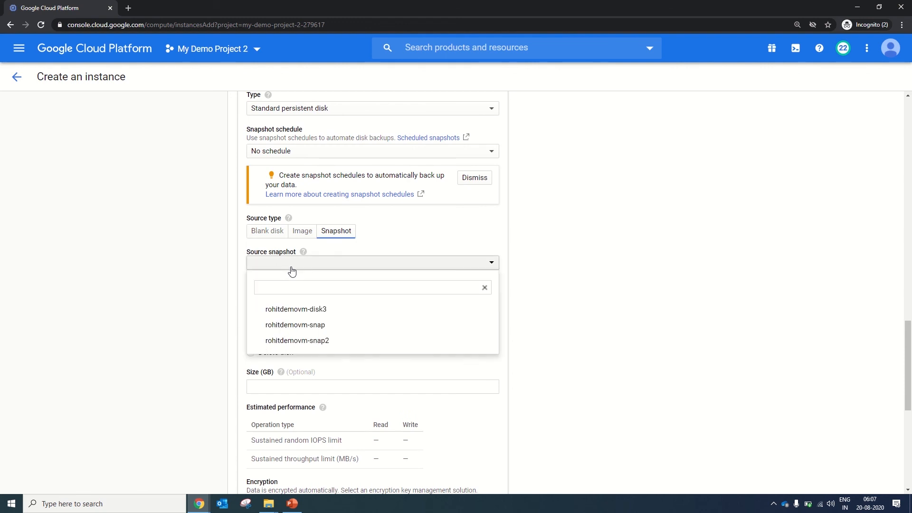
click(298, 310)
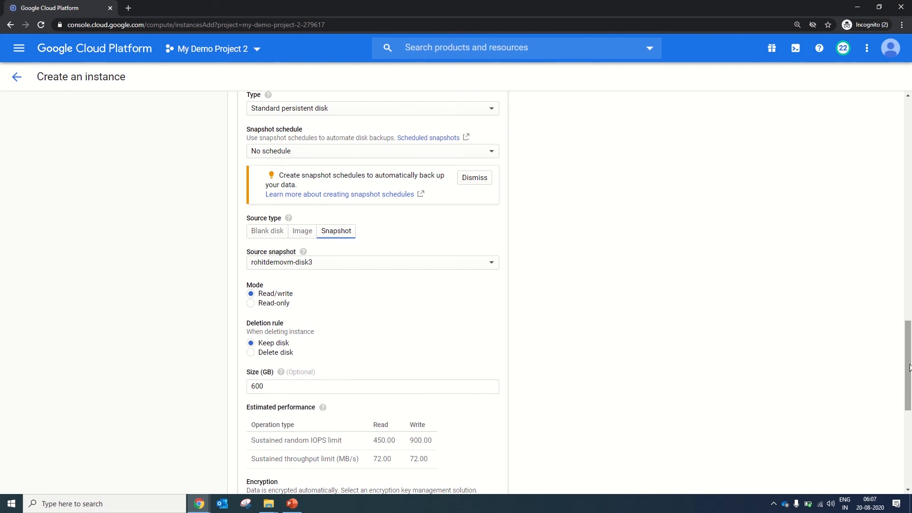
drag(910, 367, 909, 451)
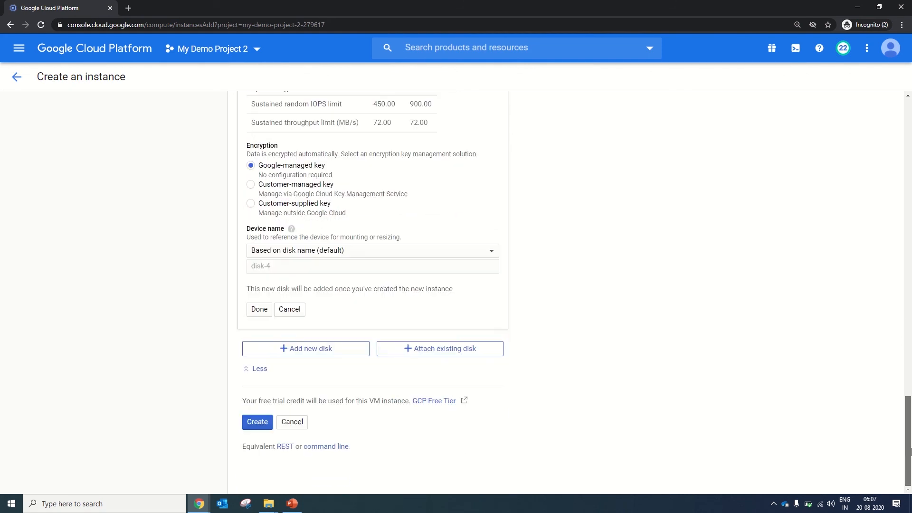
click(259, 309)
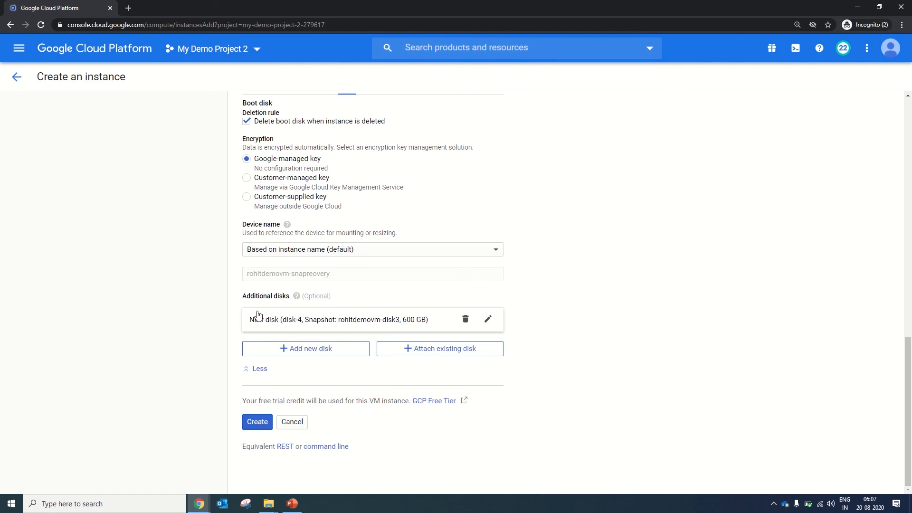
click(257, 422)
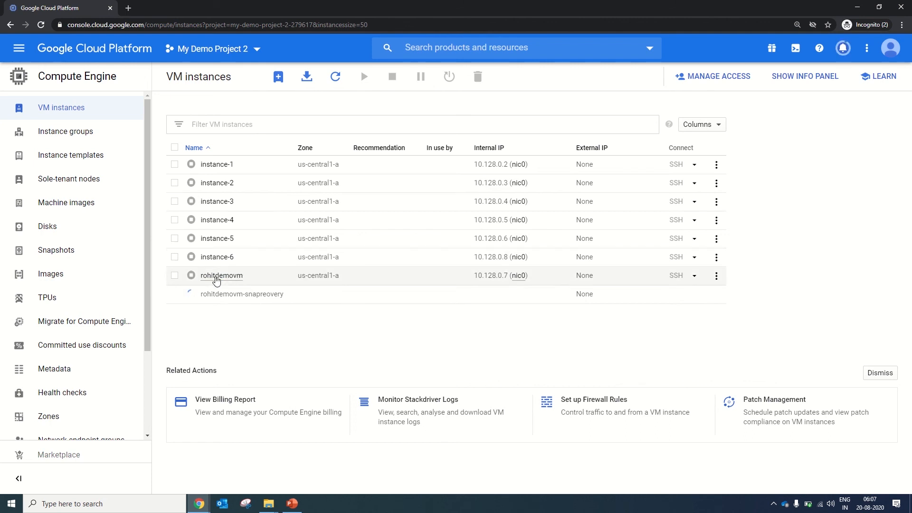
Edit the original stopped demo VM and add a new additional disk to it.
click(215, 278)
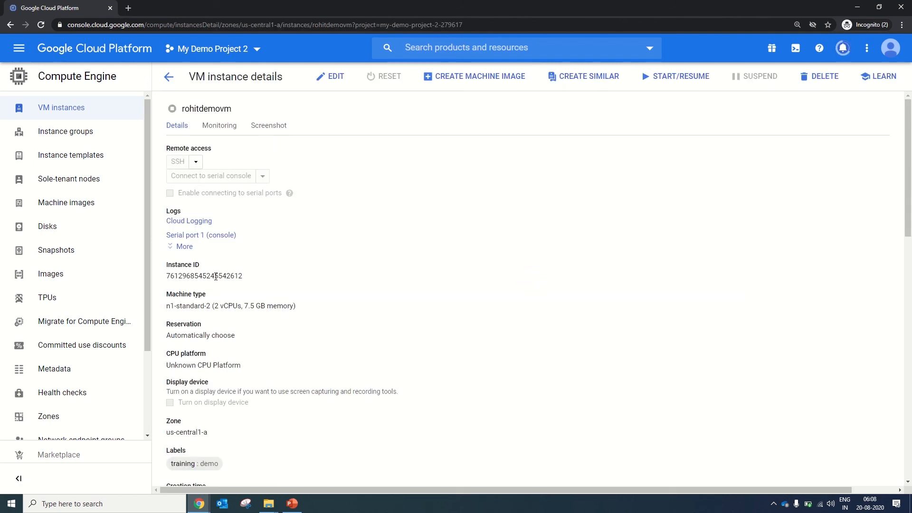
click(342, 76)
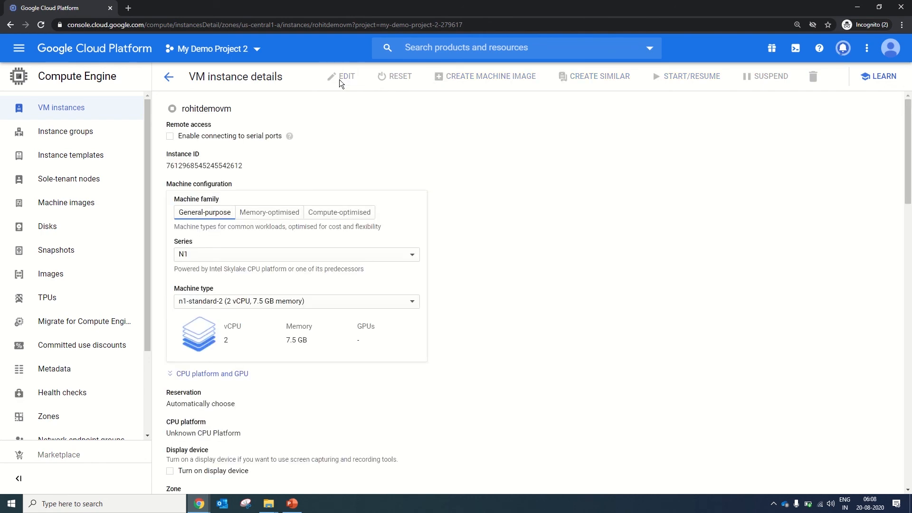
scroll(911, 227, down, 10)
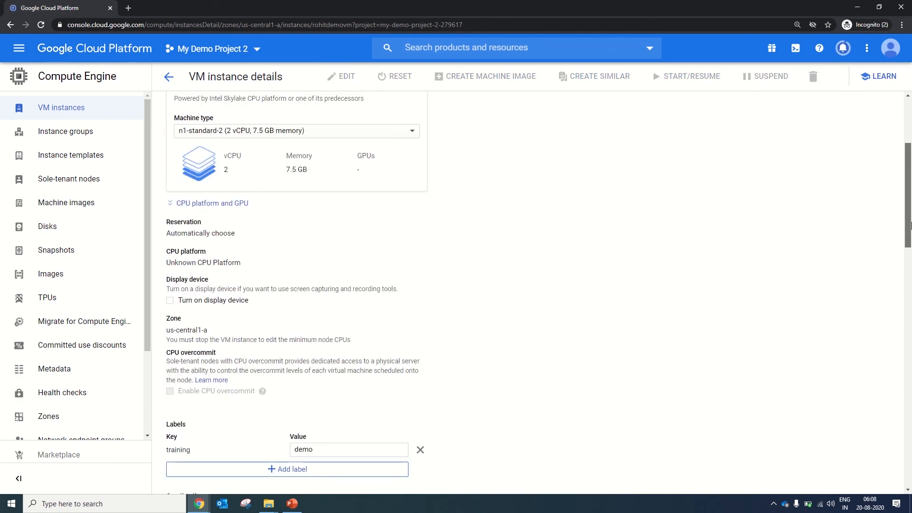
drag(911, 313, 910, 422)
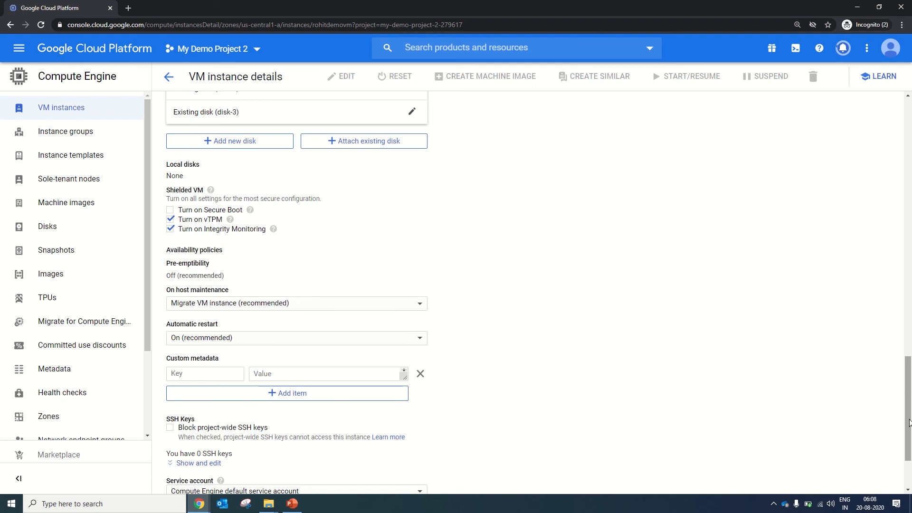
click(249, 144)
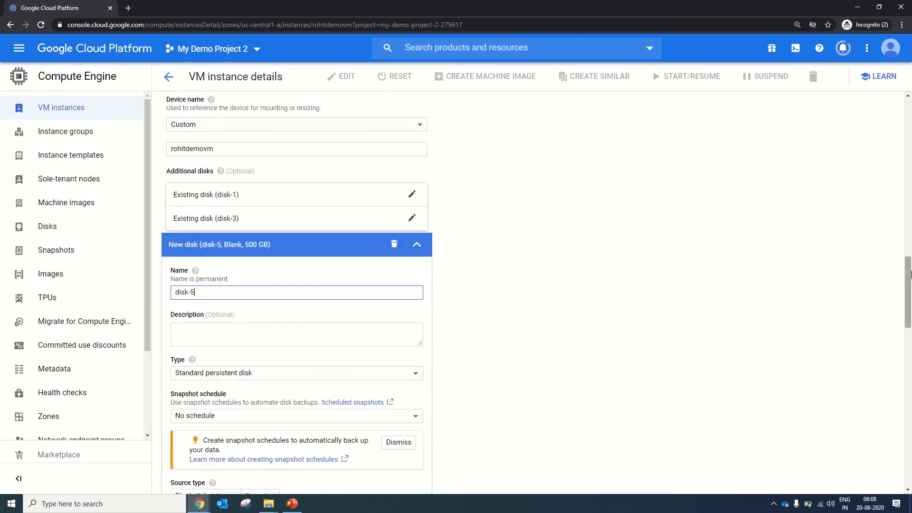
Source the demo VM's new disk from the -disk3 snapshot, accept the disk, and leave the edit page without saving.
drag(908, 274, 910, 336)
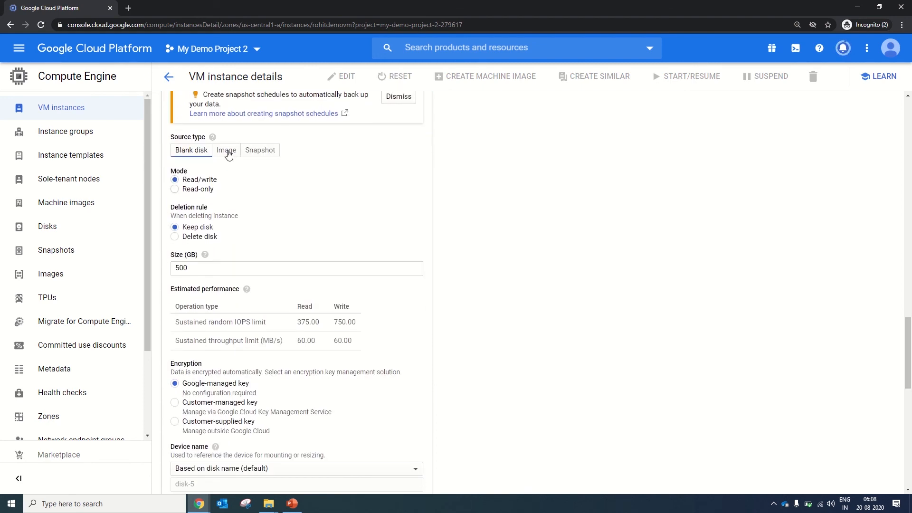
click(260, 150)
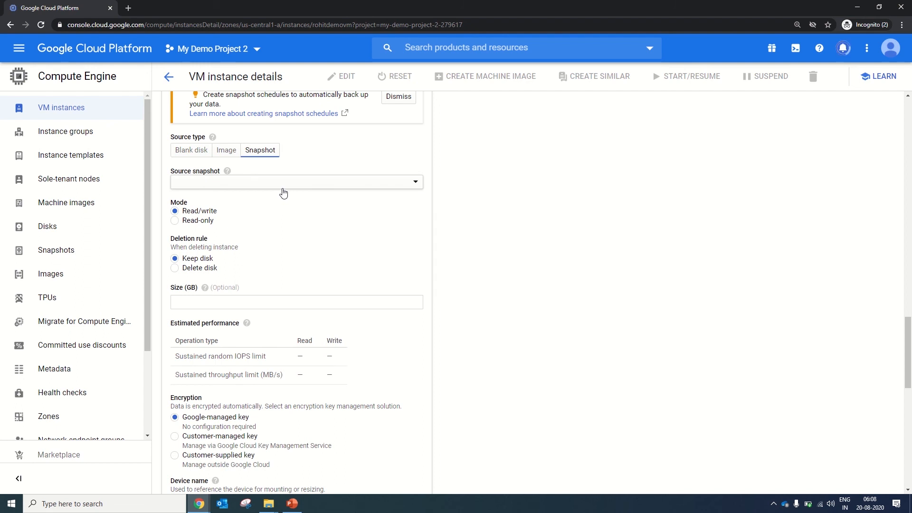
click(283, 184)
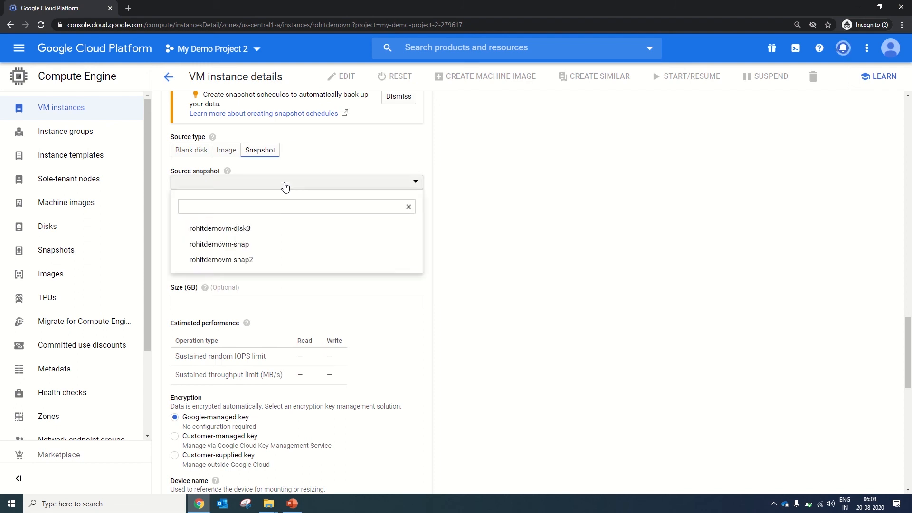
click(223, 230)
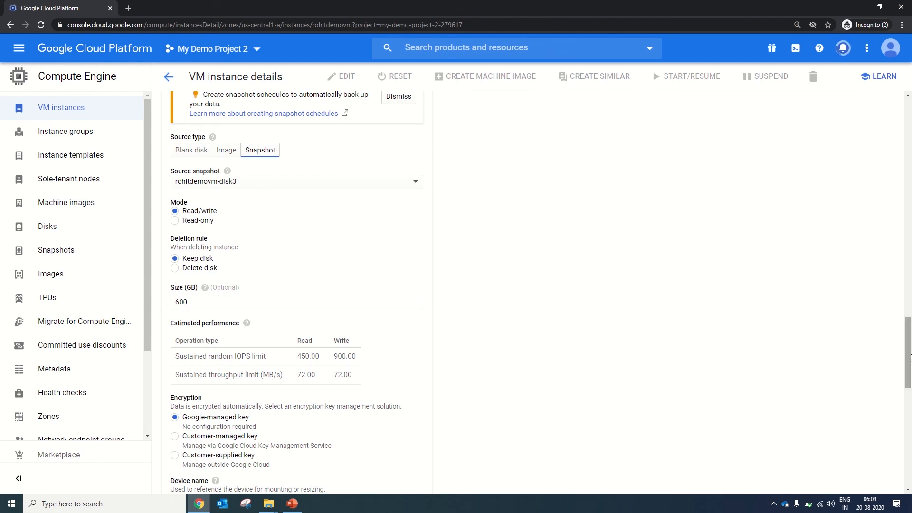
scroll(909, 357, down, 6)
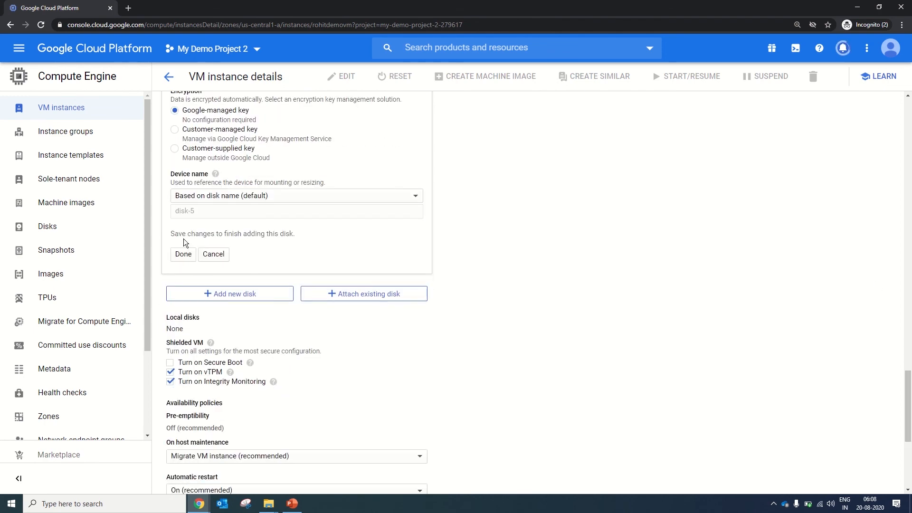
click(183, 255)
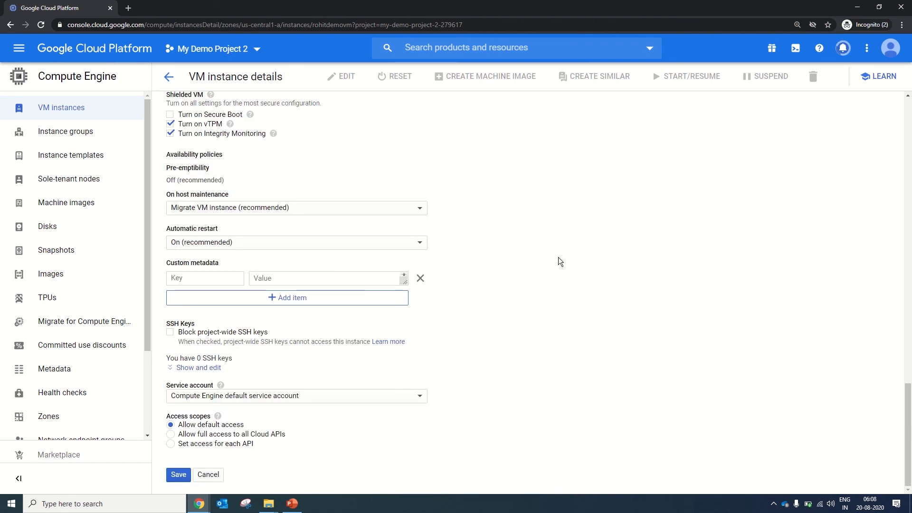
scroll(910, 251, up, 9)
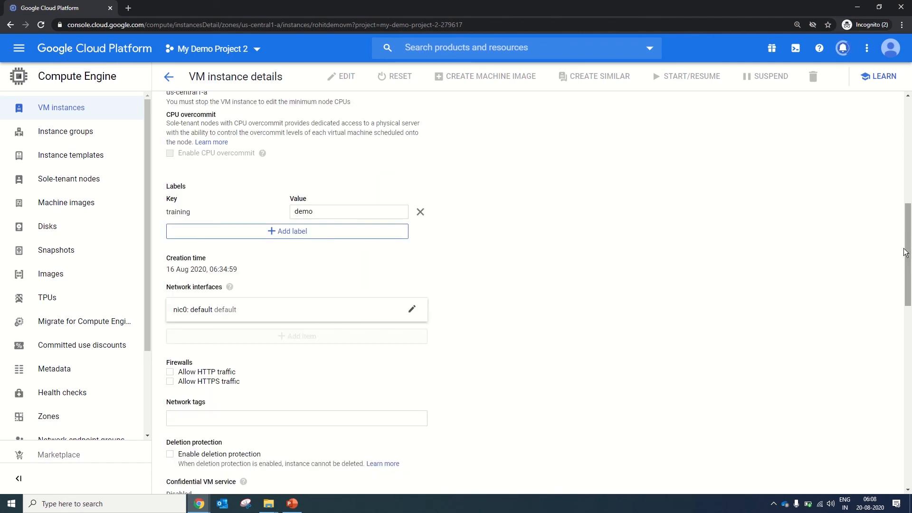
scroll(911, 158, up, 10)
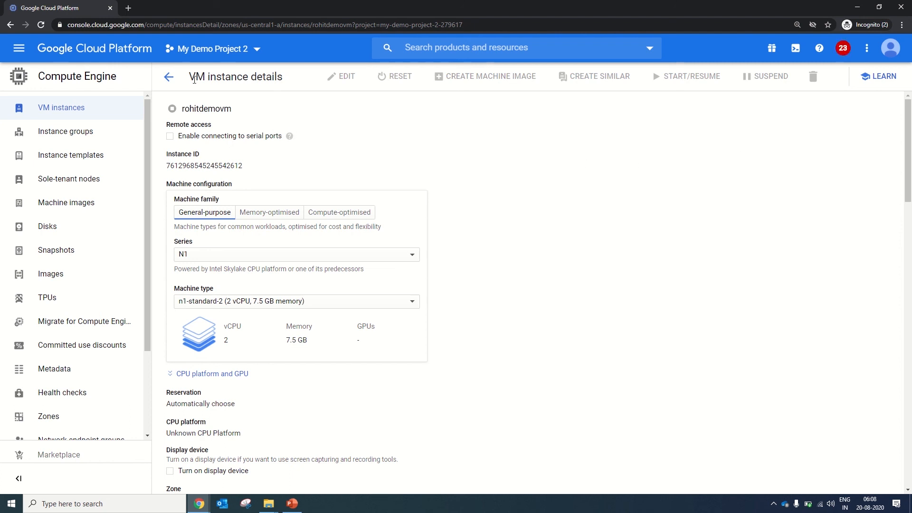
click(169, 76)
Open the details of the recovered VM with the -snapreovery suffix from the instance list.
click(251, 221)
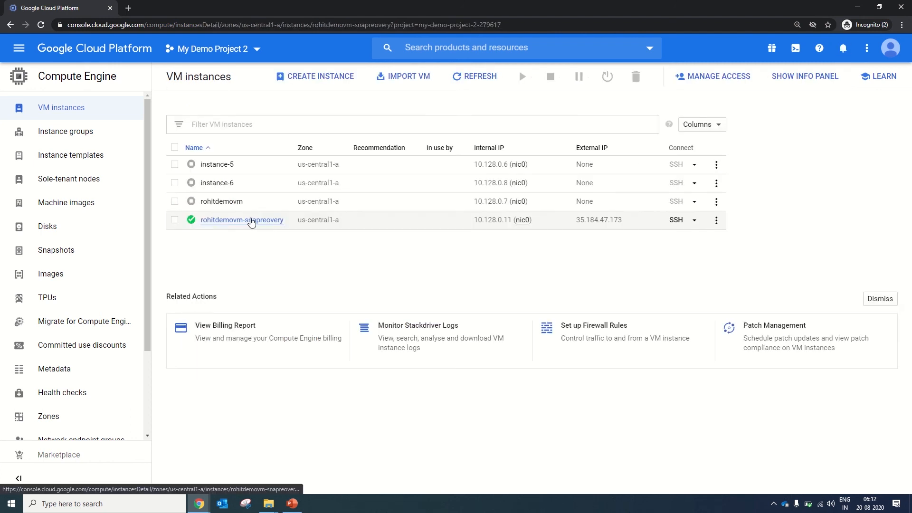
click(252, 223)
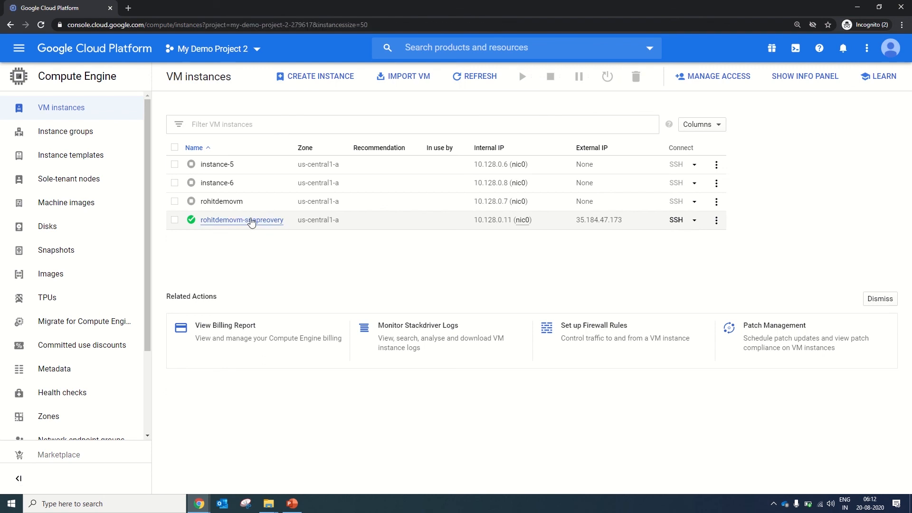
click(251, 221)
click(250, 221)
click(251, 221)
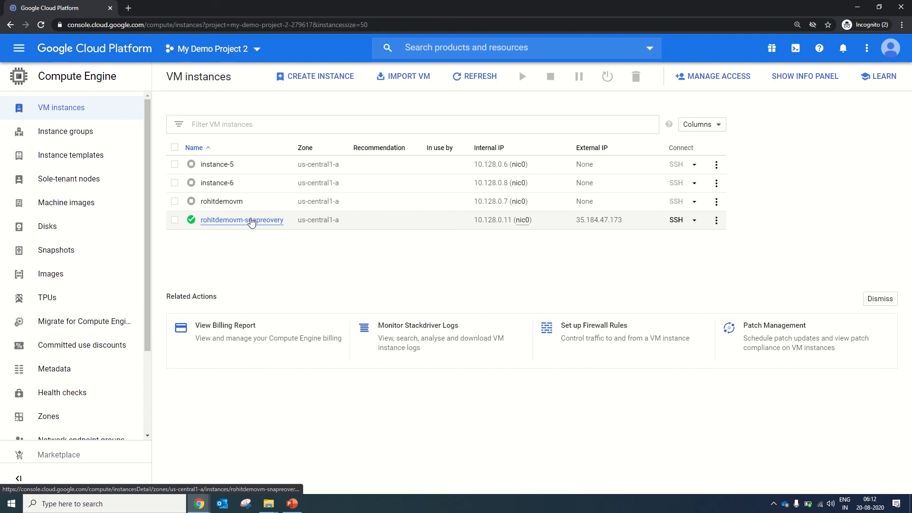
click(251, 221)
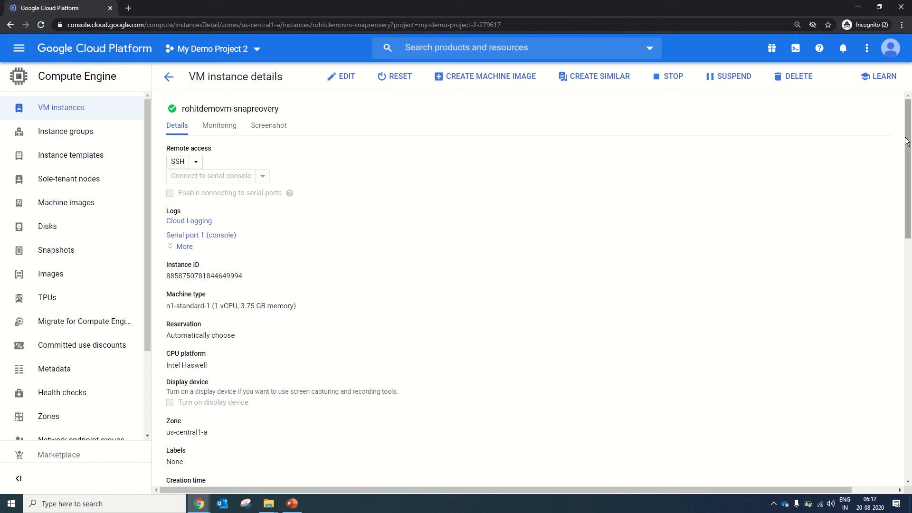
Review the boot and additional disks of the recovered VM and return to the instance list.
drag(903, 143, 900, 346)
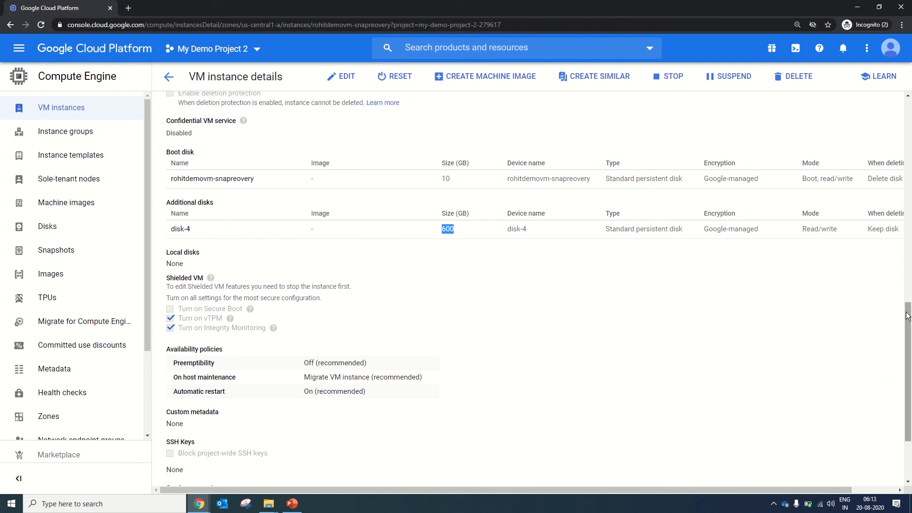
drag(907, 317, 909, 142)
click(167, 76)
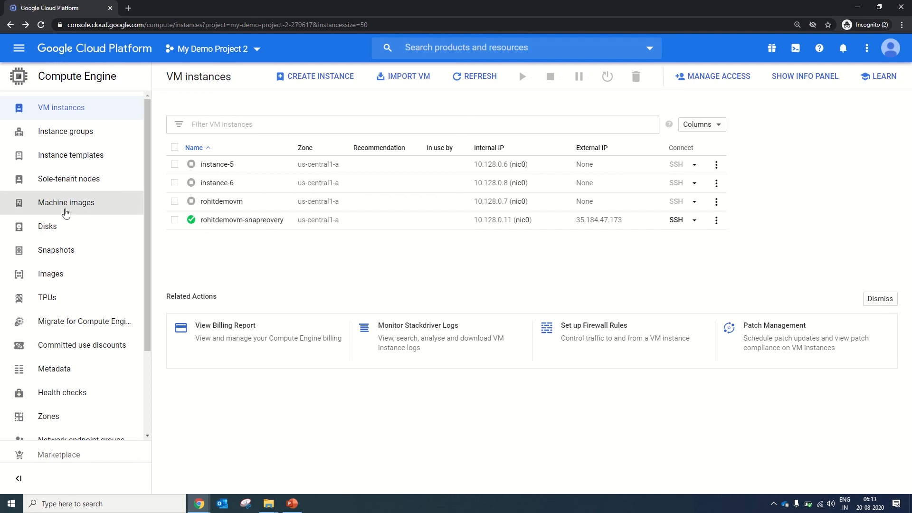
Create the snapshot schedule schedule-1 in us-central1, daily at 01:00–02:00 UTC, auto-deleting after 14 days and keeping snapshots on disk deletion.
click(88, 255)
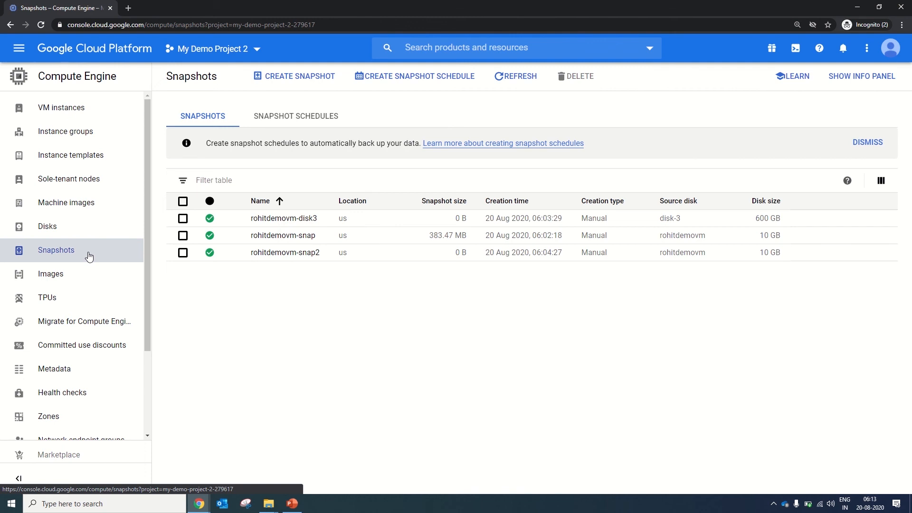
click(293, 122)
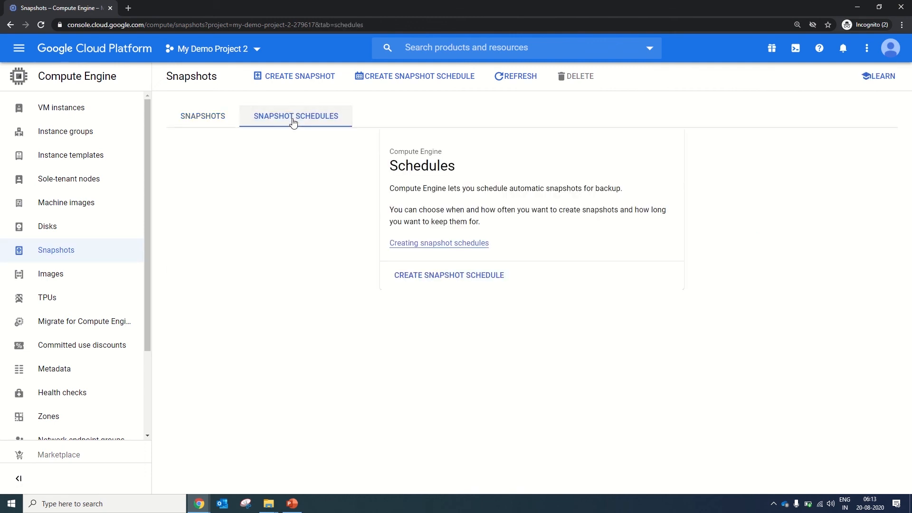
click(461, 279)
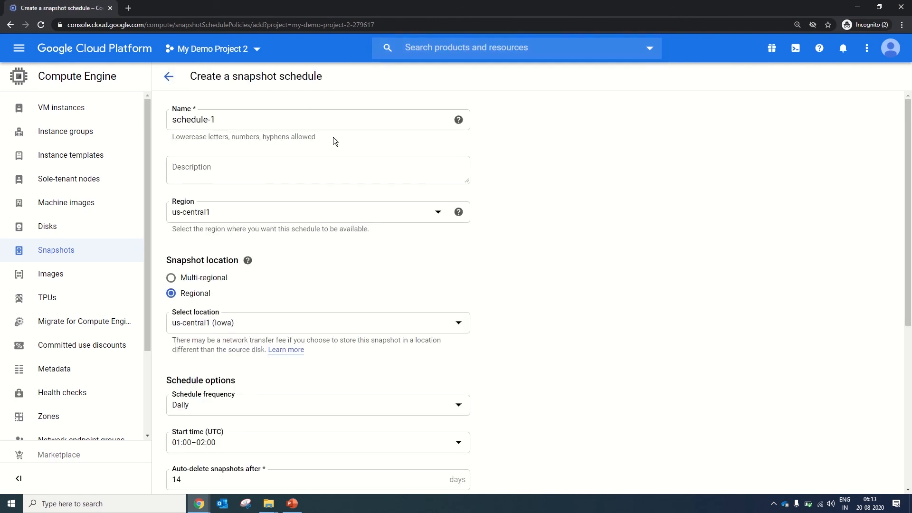
click(235, 119)
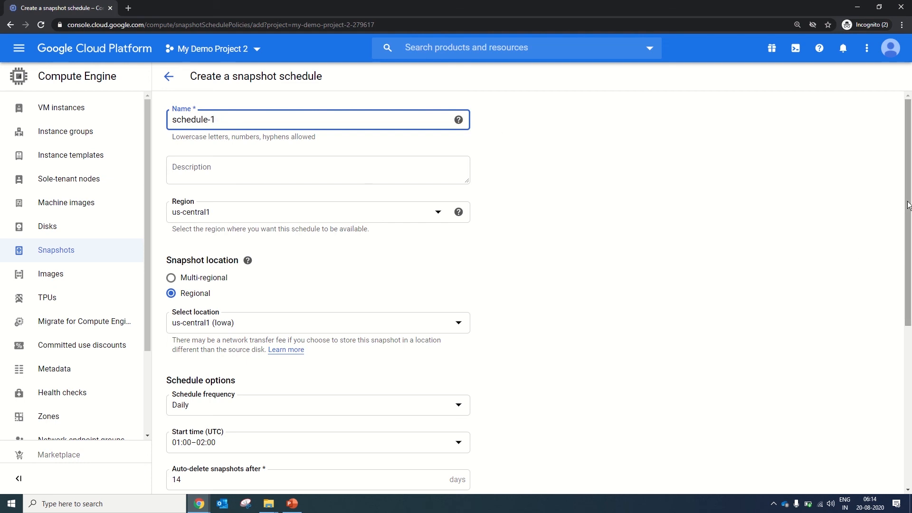
drag(908, 205, 909, 359)
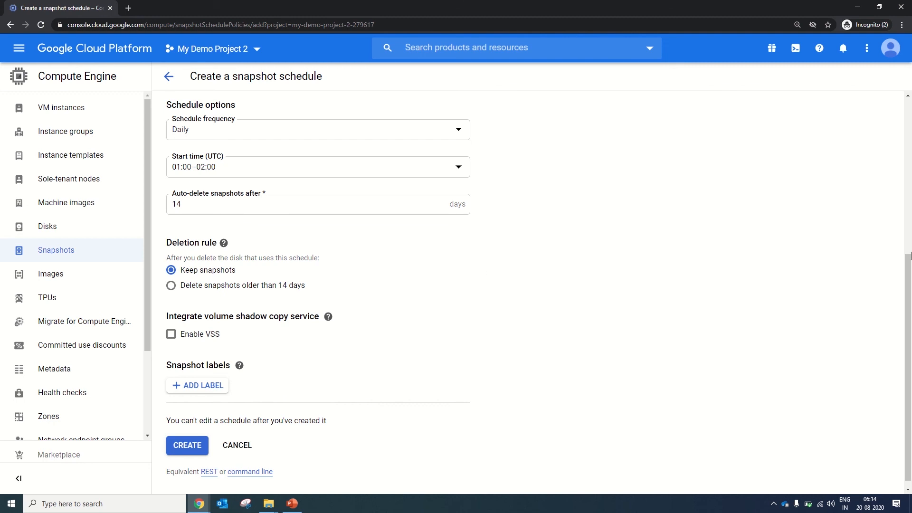
scroll(908, 285, down, 1)
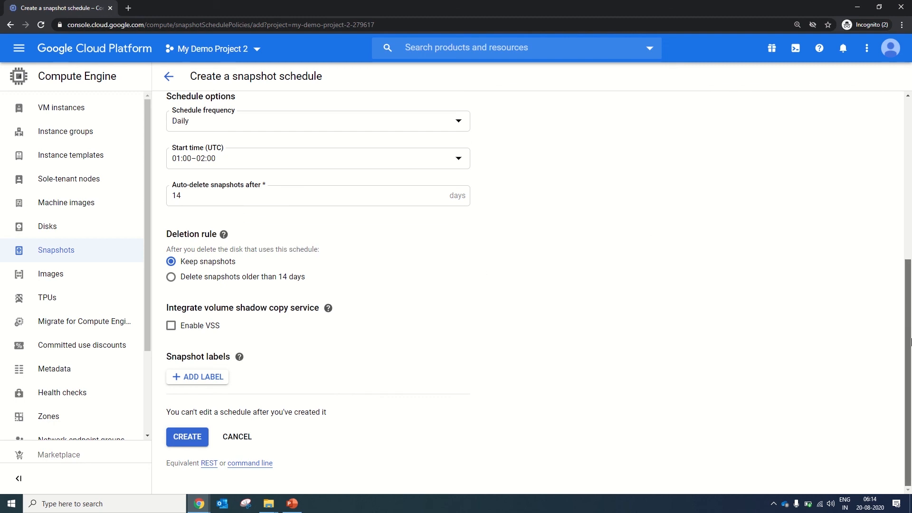
click(194, 435)
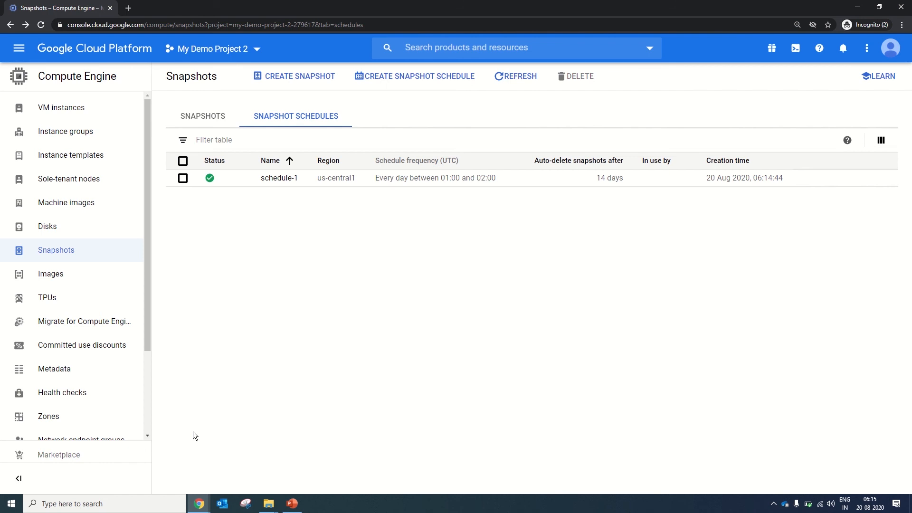
Assign the snapshot schedule schedule-1 to disk-4 and save the disk.
click(64, 228)
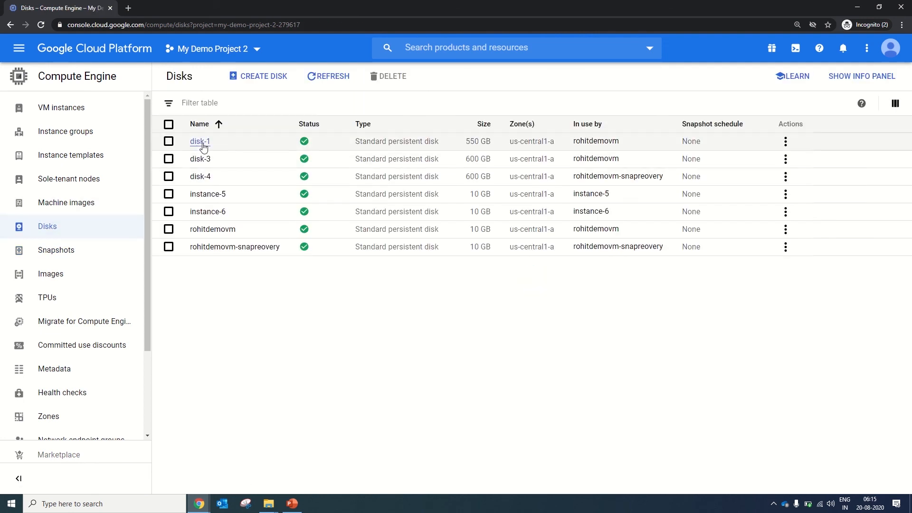
click(211, 179)
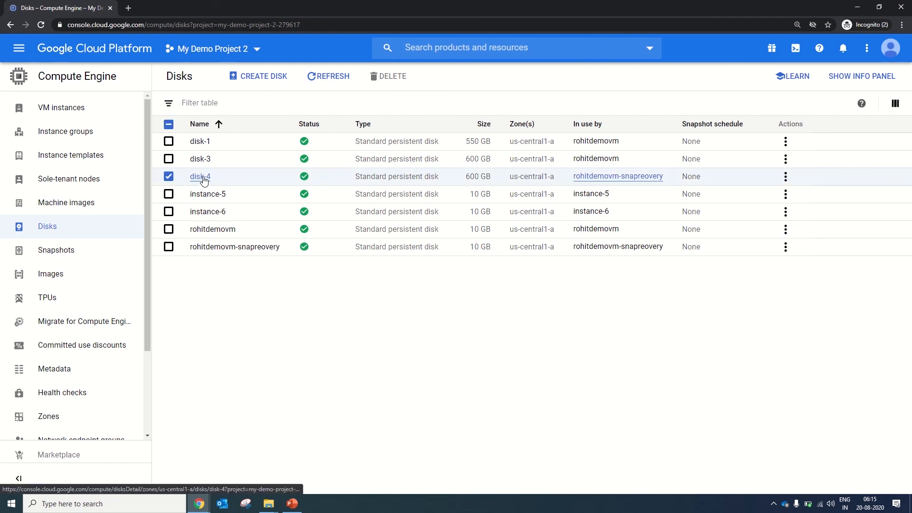
click(203, 177)
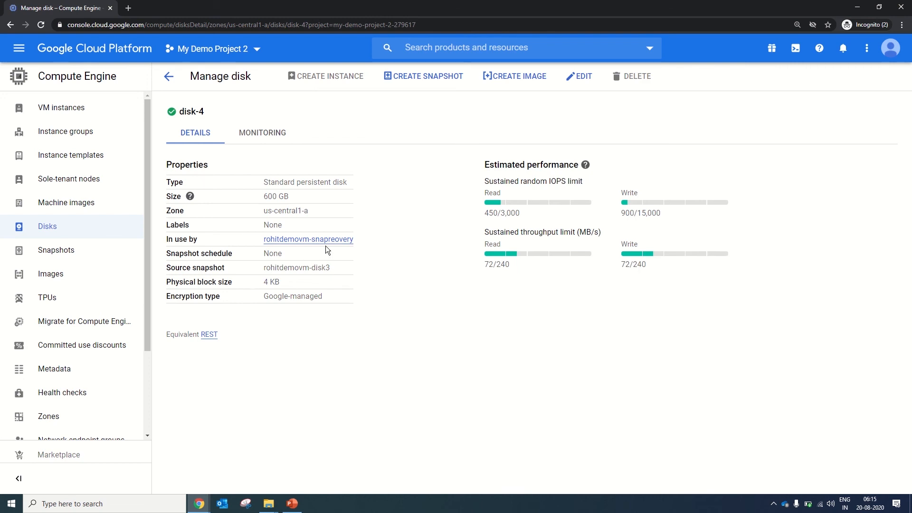
click(580, 77)
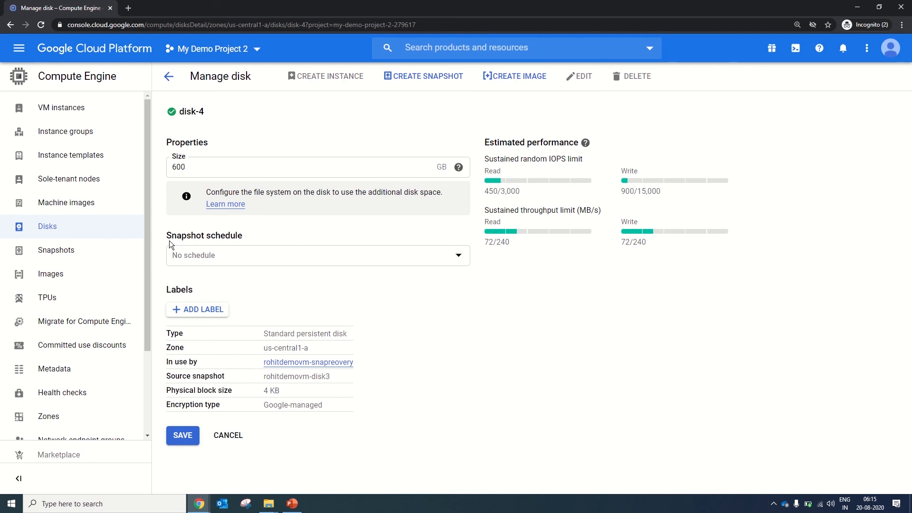
click(208, 264)
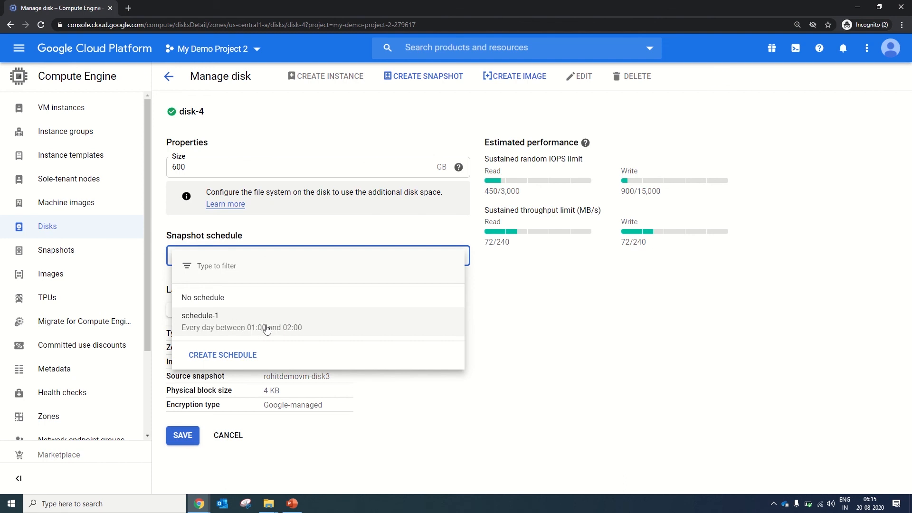
click(235, 323)
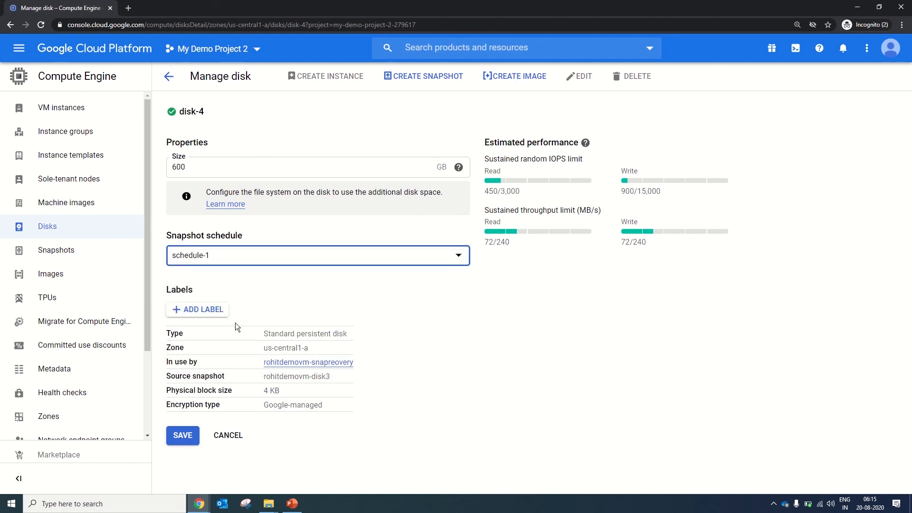
click(190, 429)
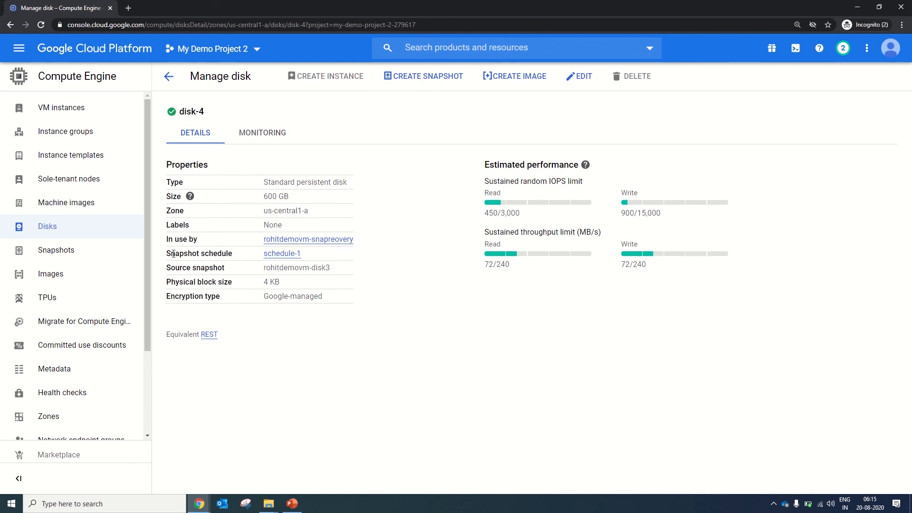
View the snapshot schedule choices for the original demo VM's boot disk and leave its edit page without saving.
click(170, 79)
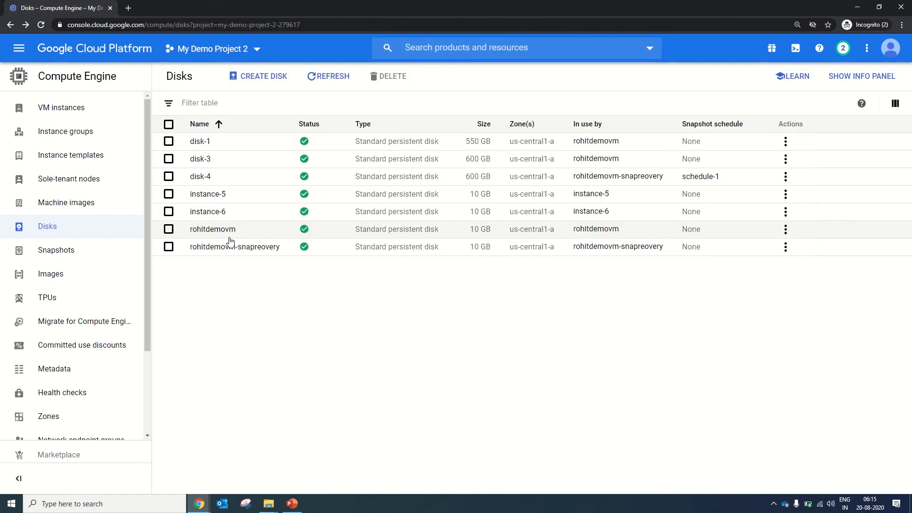
click(208, 230)
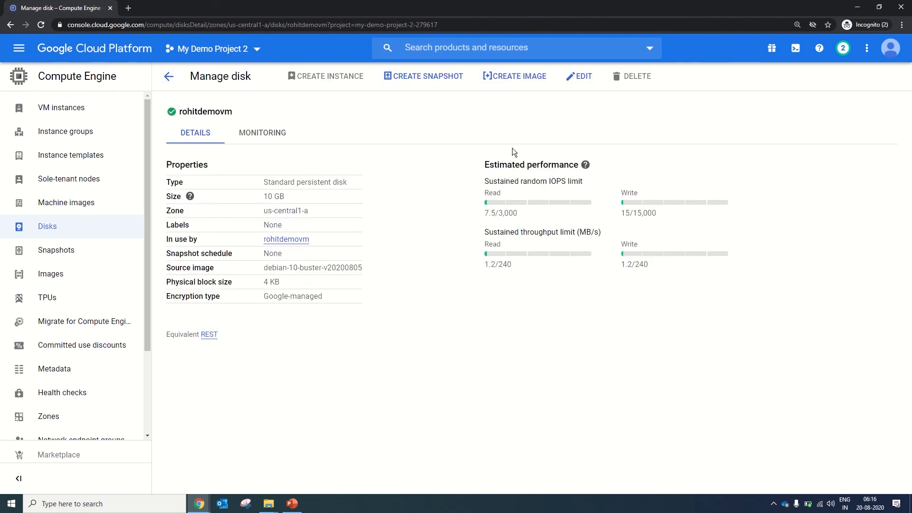
click(582, 77)
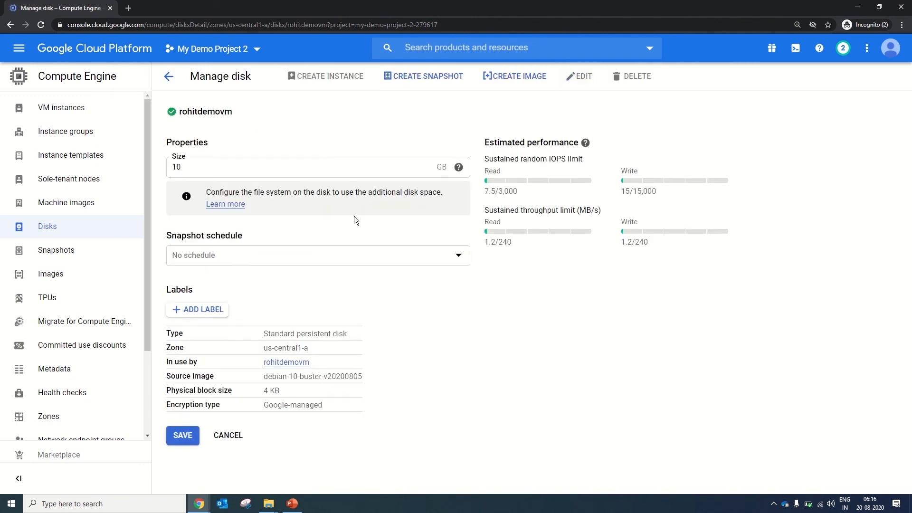
click(258, 255)
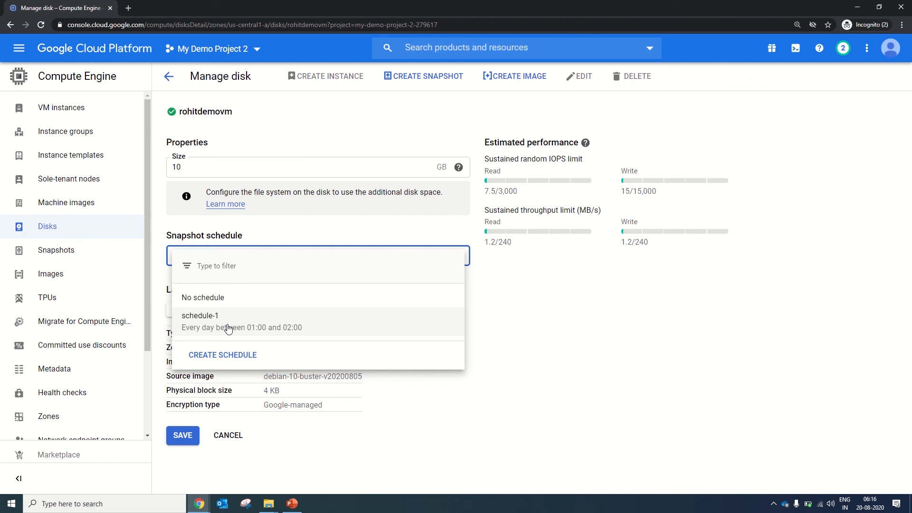
click(169, 84)
click(170, 84)
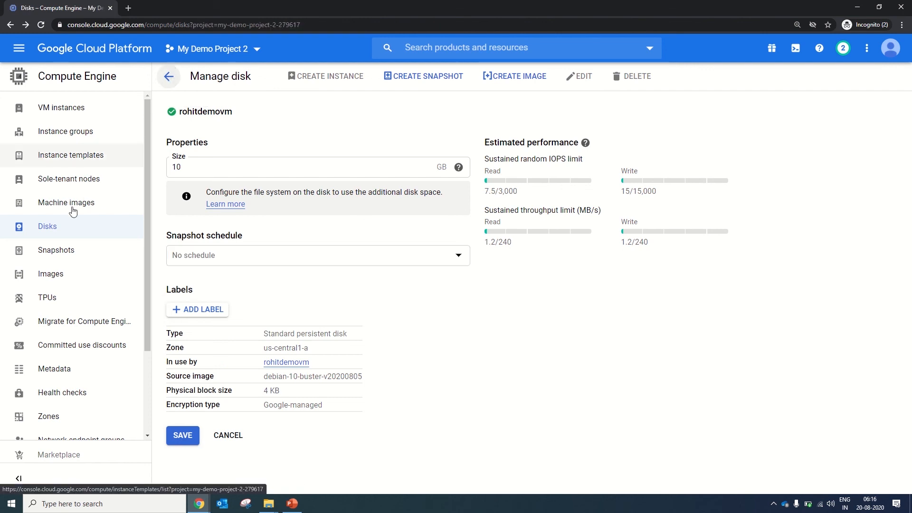
Delete the demo VM's three snapshots with the suffixes -disk3, -snap and -snap2, and reload the snapshot list.
click(54, 246)
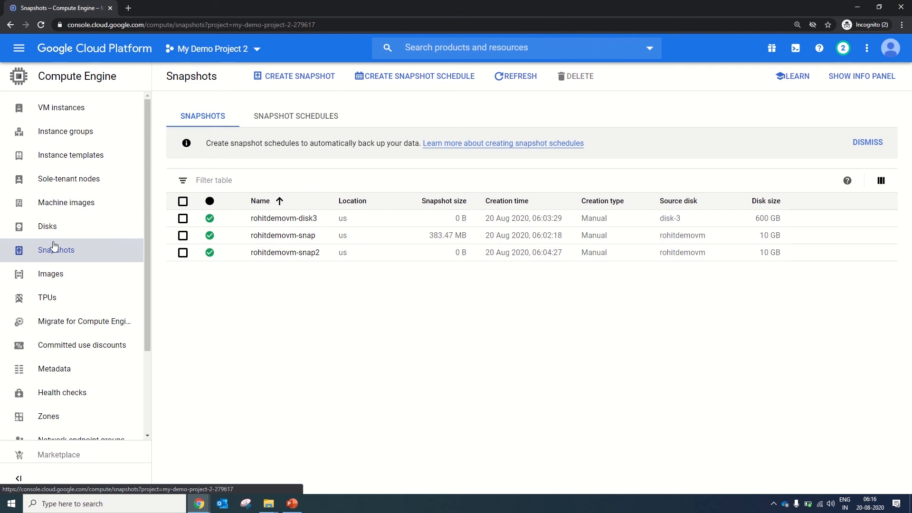
click(183, 218)
click(183, 235)
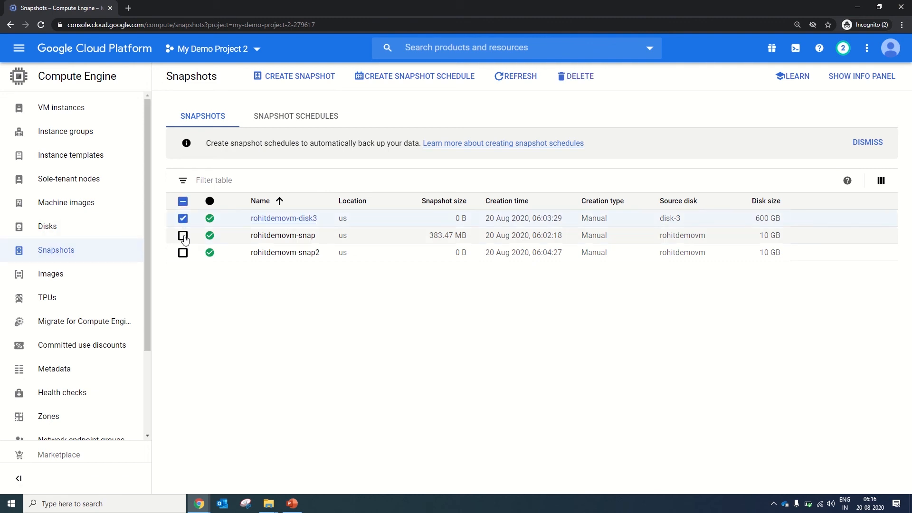
click(183, 253)
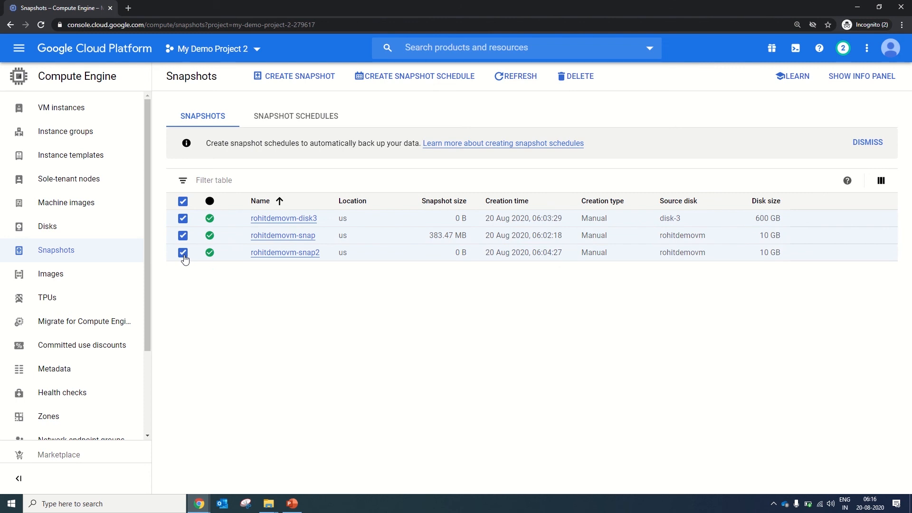
click(569, 78)
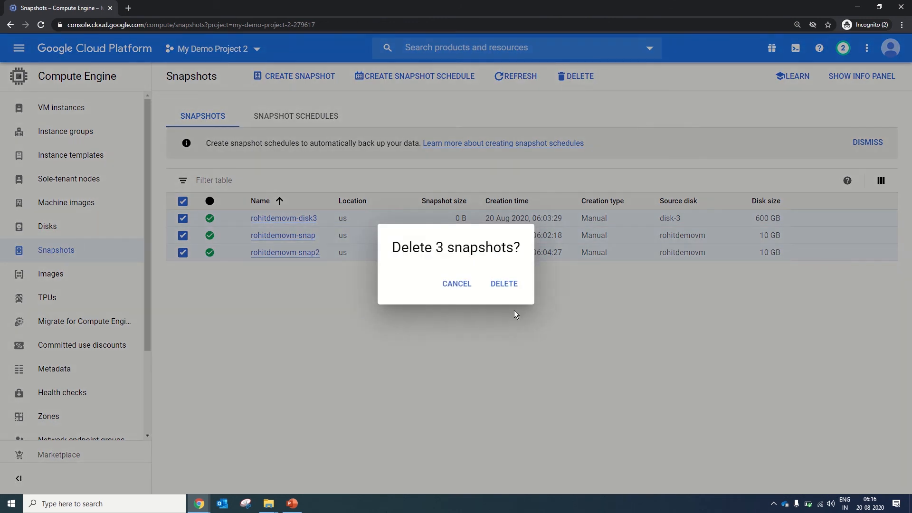
click(505, 285)
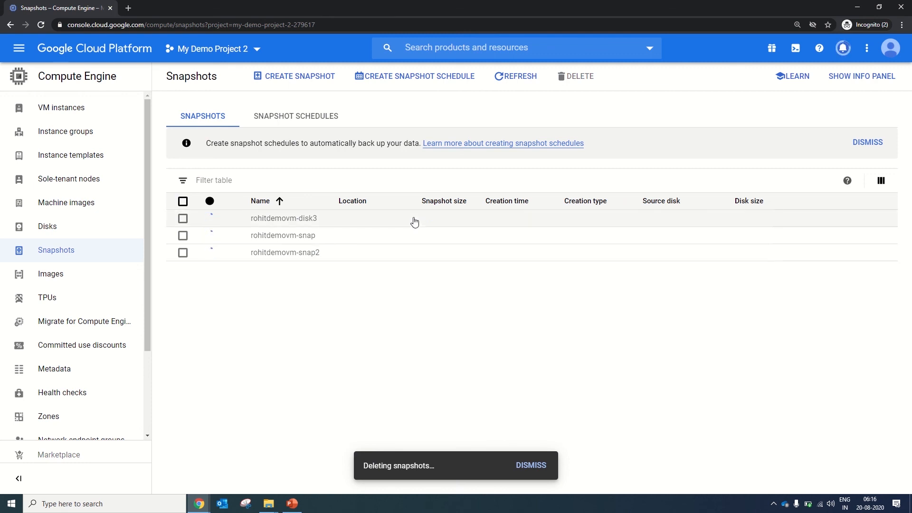
click(198, 119)
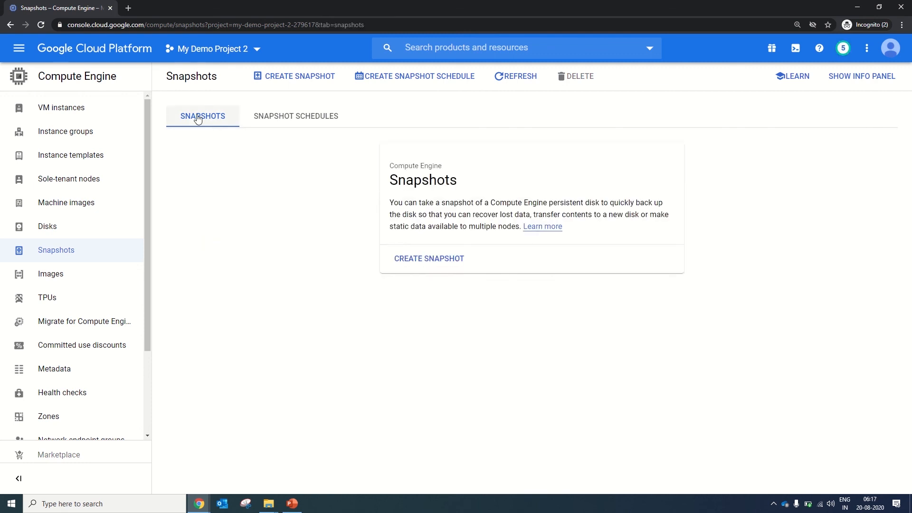